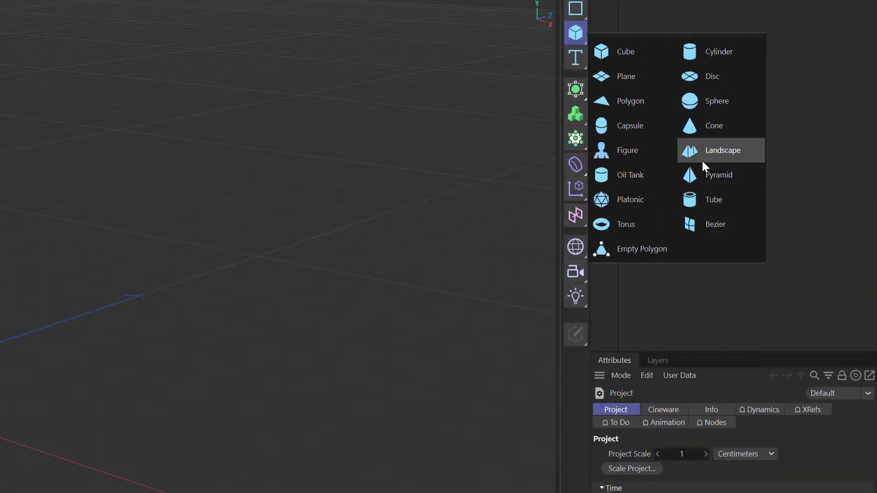
Add a Landscape object sized 100 cm in X and Z.
{"action": "left_click", "coordinate": [701, 154]}
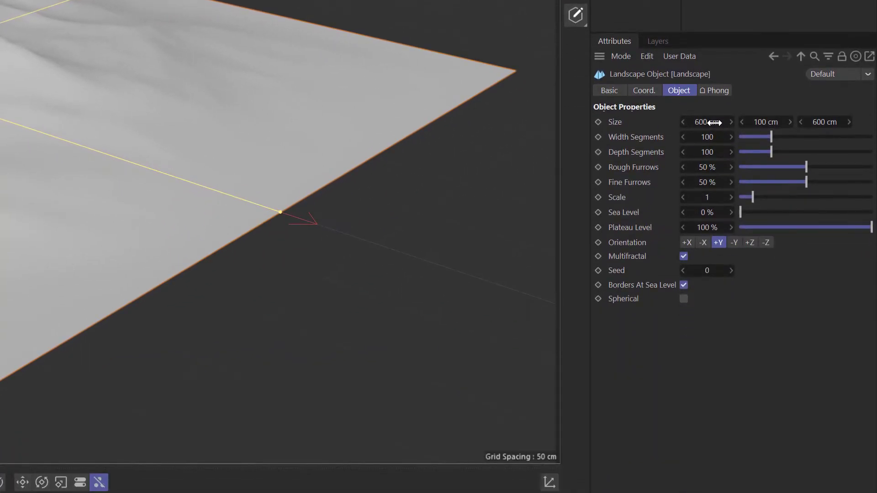
{"action": "left_click", "coordinate": [710, 122]}
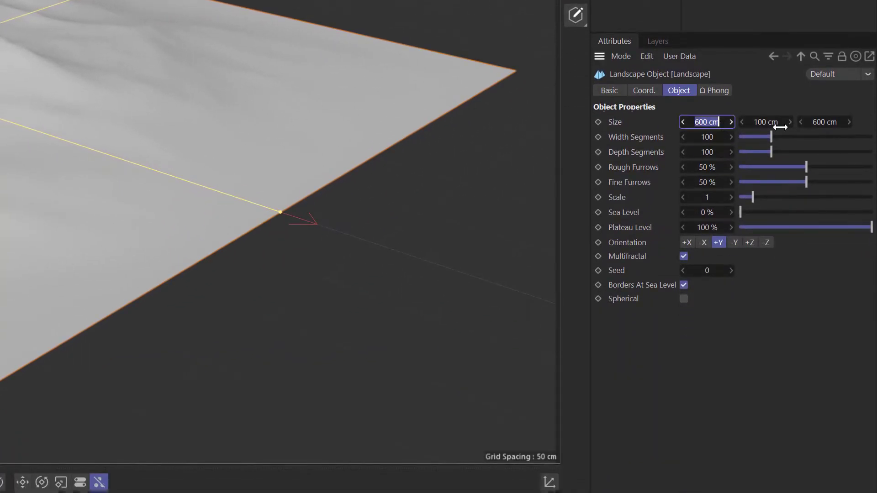
{"action": "type", "text": "10"}
{"action": "type", "text": "0"}
{"action": "left_click", "coordinate": [826, 122]}
{"action": "type", "text": "10"}
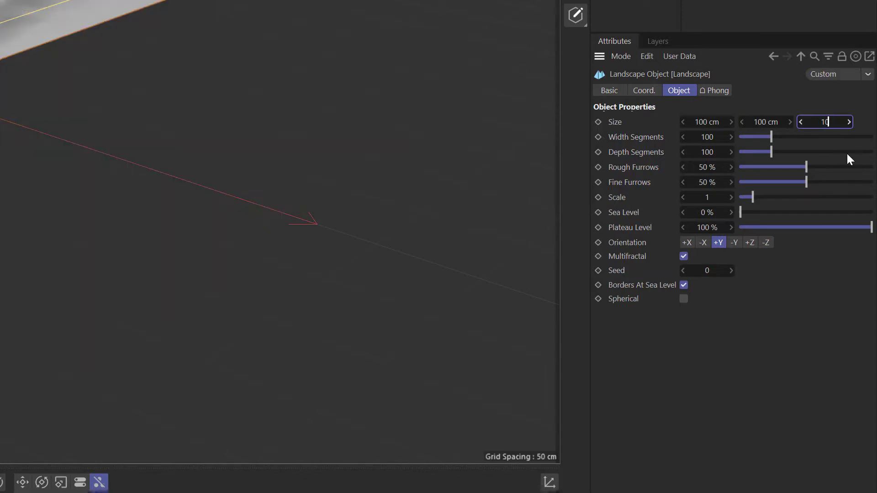
{"action": "type", "text": "0"}
{"action": "key", "text": "Return"}
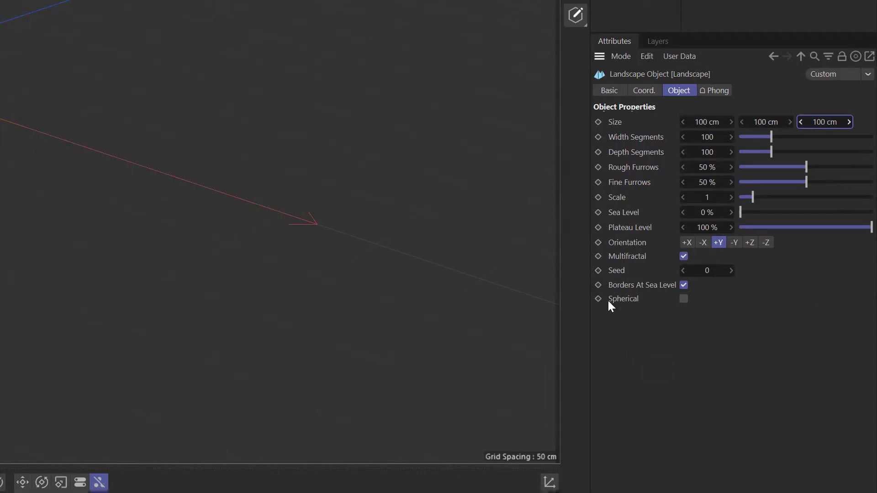
Make the landscape Spherical and turn off Multifractal for a spiky surface.
{"action": "left_click", "coordinate": [684, 300]}
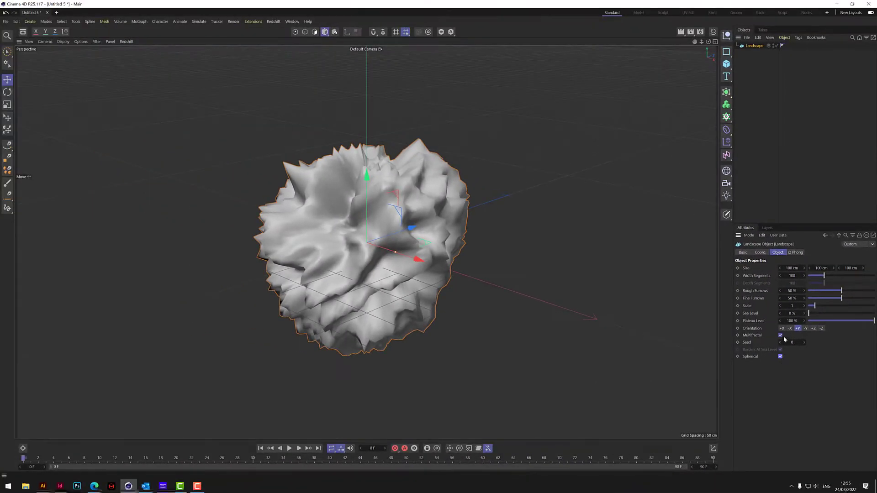
{"action": "left_click", "coordinate": [781, 336]}
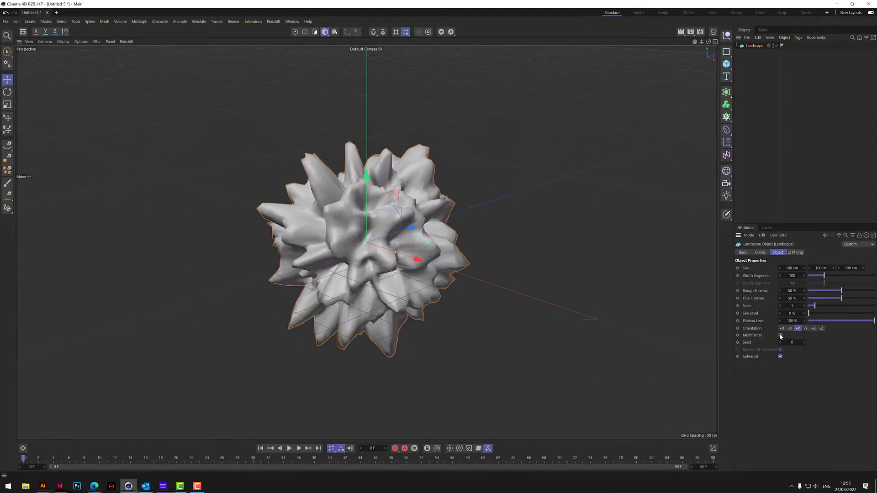
{"action": "left_click", "coordinate": [781, 336]}
{"action": "left_click", "coordinate": [780, 336]}
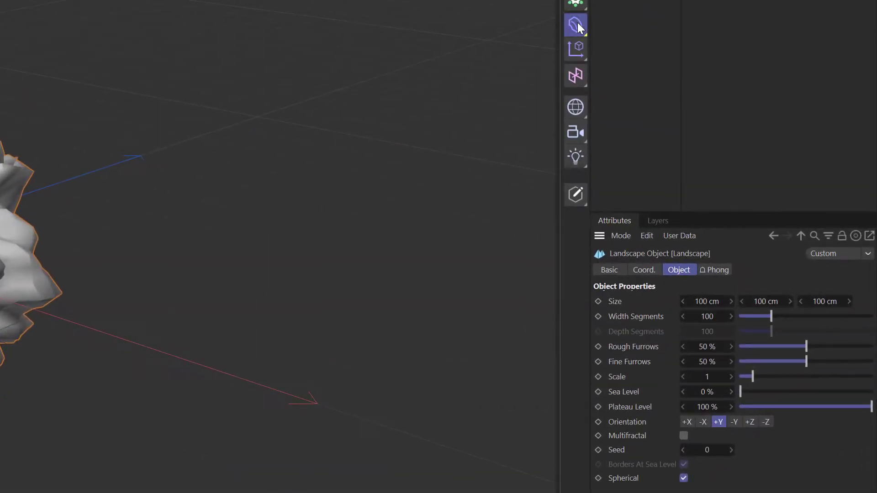
Add a Spline Wrap deformer to the scene.
{"action": "left_click", "coordinate": [727, 129]}
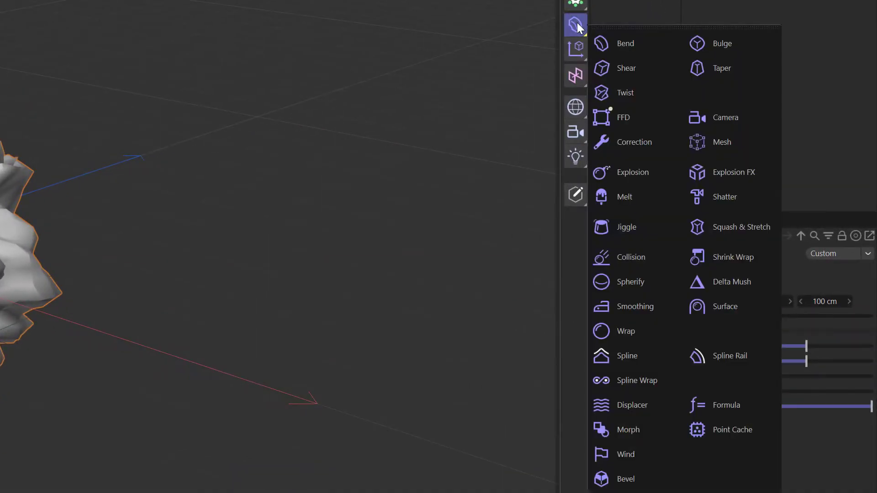
{"action": "left_click", "coordinate": [638, 380]}
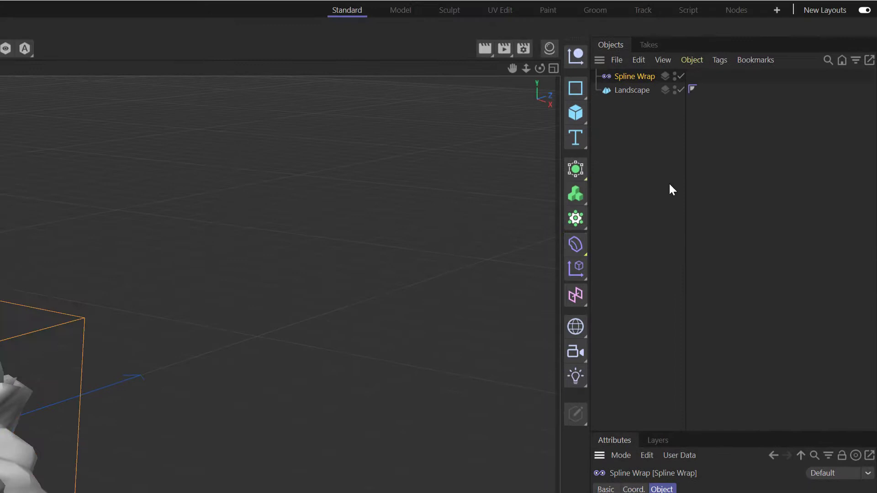
{"action": "left_click", "coordinate": [643, 140]}
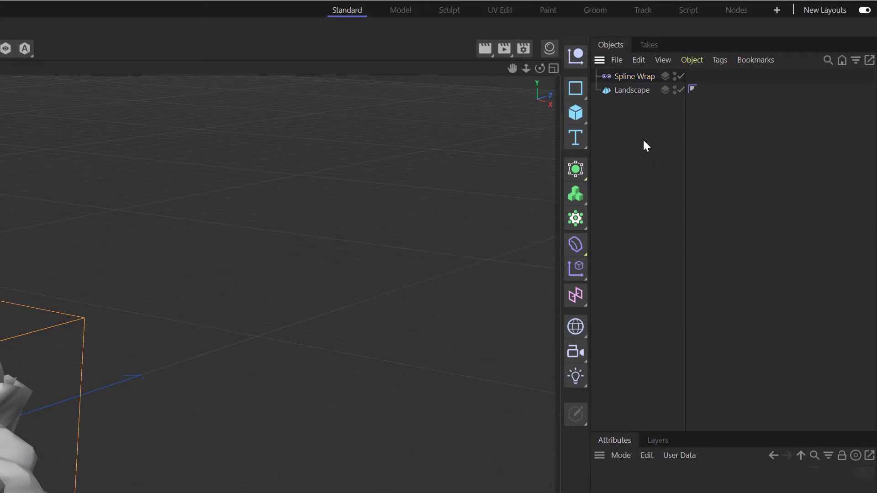
Add a Lemniscate-type Cissoid spline and scale it up around the sphere.
{"action": "left_click", "coordinate": [576, 89]}
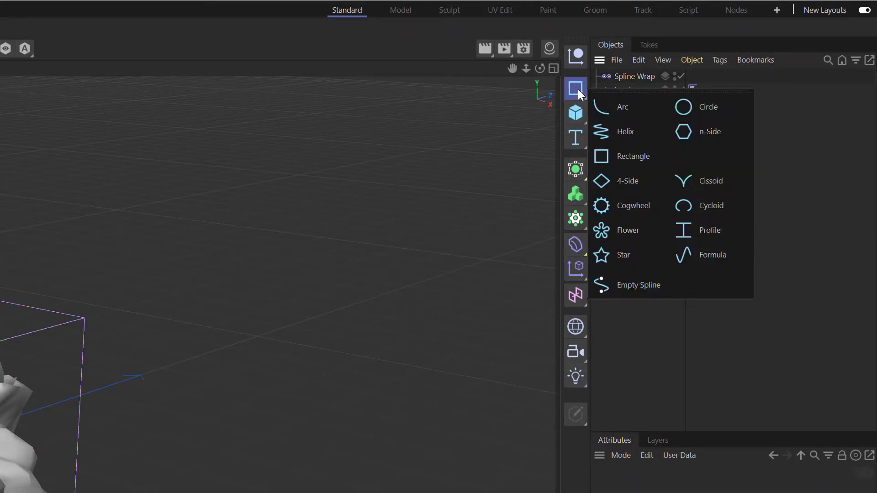
{"action": "left_click", "coordinate": [716, 187]}
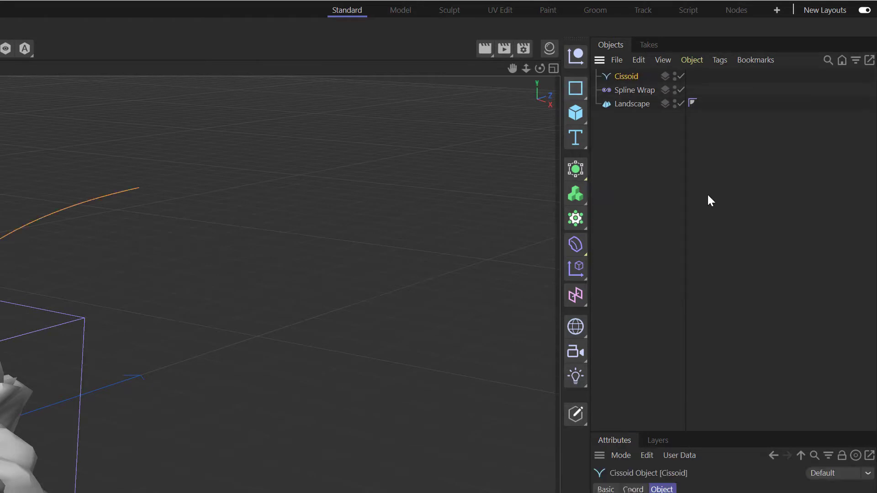
{"action": "left_click", "coordinate": [713, 192]}
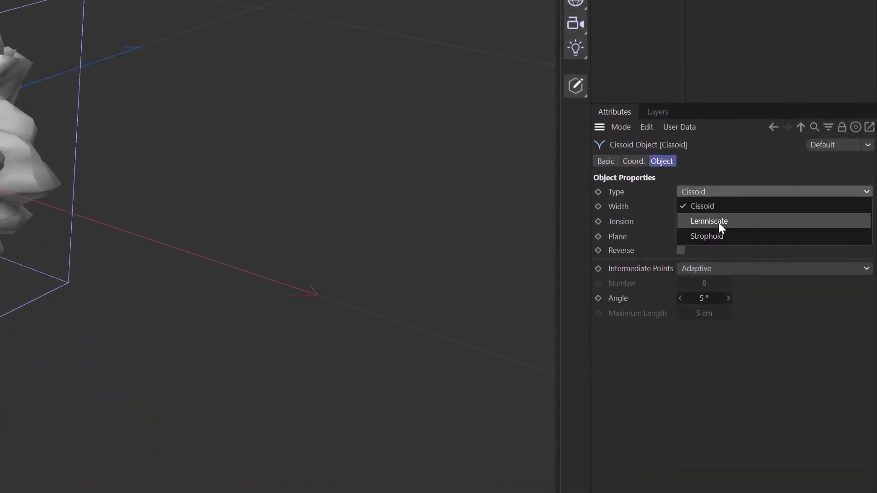
{"action": "left_click", "coordinate": [718, 223]}
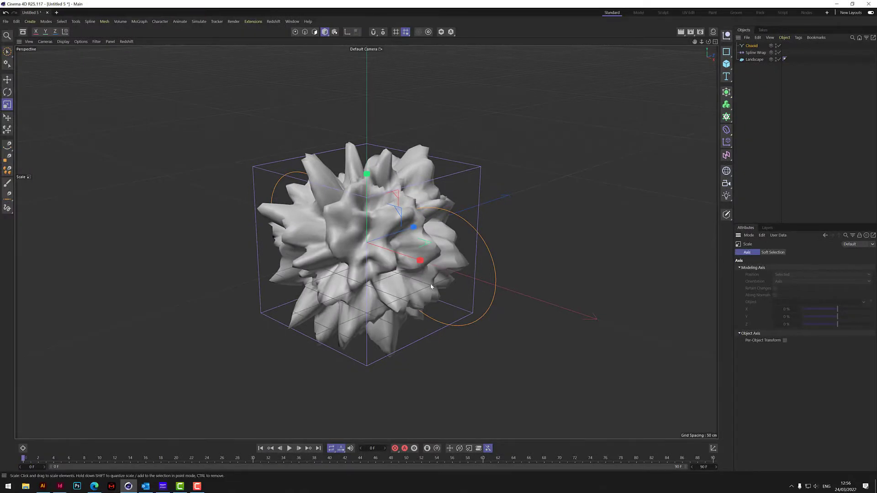
{"action": "left_click_drag", "start_coordinate": [430, 287], "coordinate": [518, 56]}
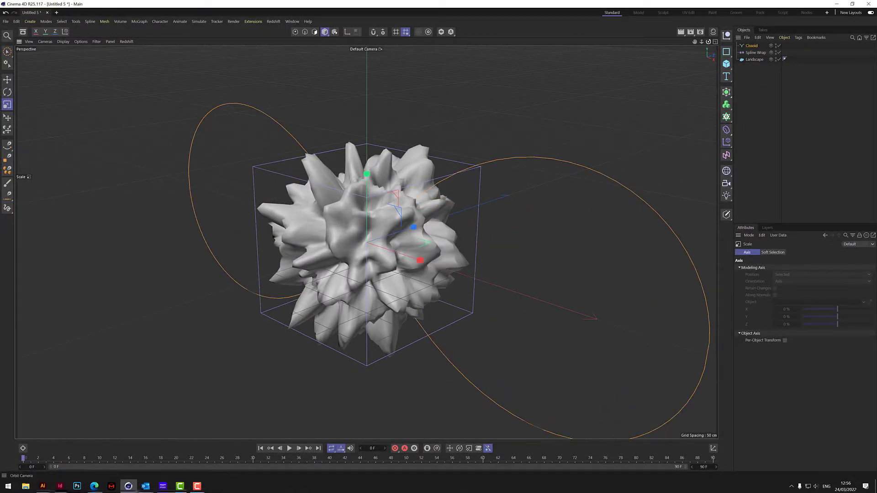
{"action": "left_click_drag", "start_coordinate": [714, 51], "coordinate": [367, 242], "text": "alt"}
{"action": "scroll", "coordinate": [367, 242], "scroll_direction": "down", "scroll_amount": 3}
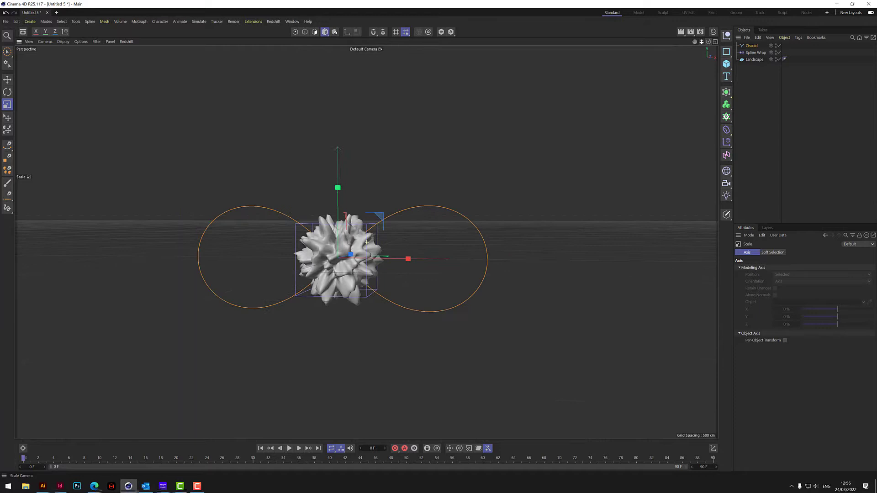
{"action": "mouse_move", "coordinate": [506, 207]}
{"action": "left_mouse_down"}
{"action": "mouse_move", "coordinate": [653, 253]}
{"action": "mouse_move", "coordinate": [83, 228]}
{"action": "left_mouse_up"}
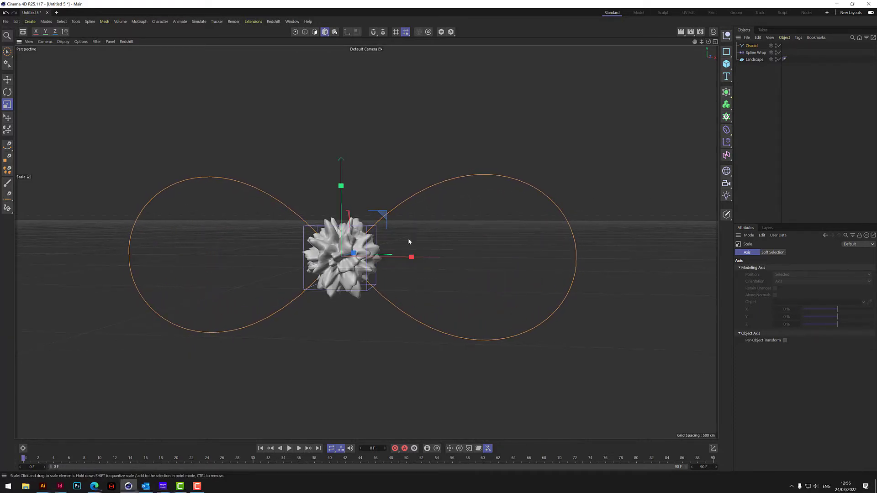
Parent Spline Wrap under Landscape and set the Cissoid as its wrap spline.
{"action": "left_click", "coordinate": [7, 51]}
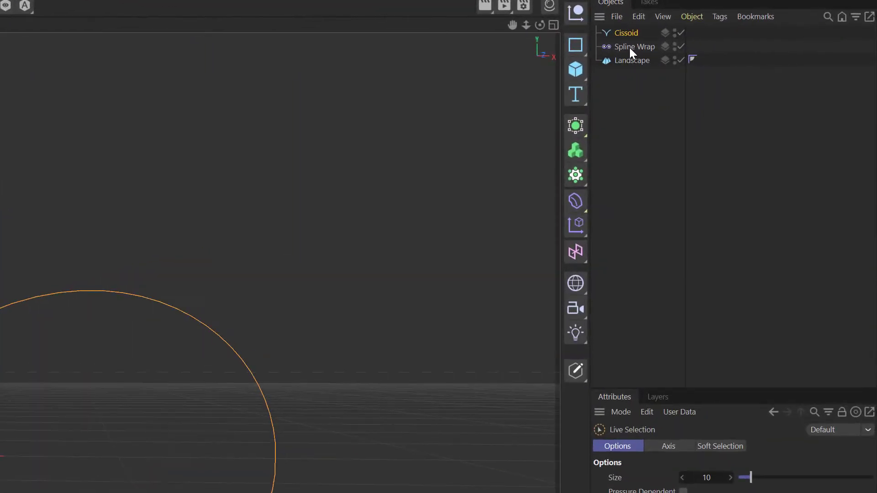
{"action": "left_click", "coordinate": [627, 47]}
{"action": "left_click_drag", "start_coordinate": [630, 48], "coordinate": [639, 63]}
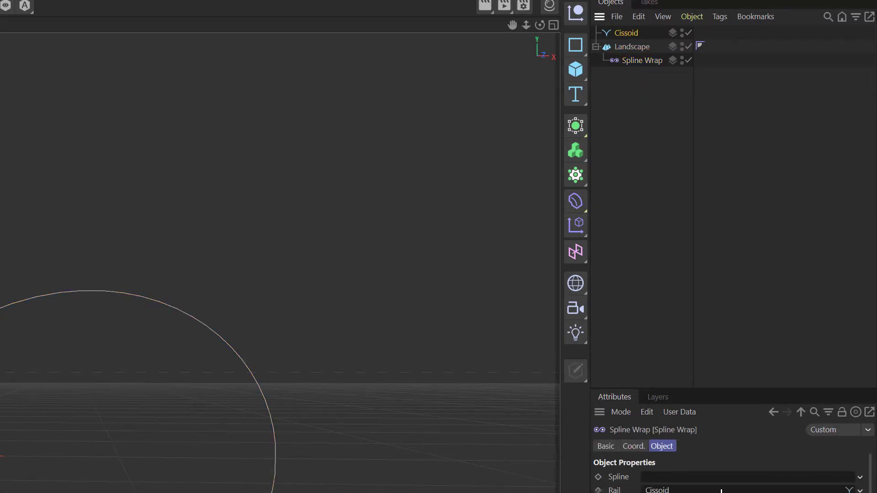
{"action": "left_click_drag", "start_coordinate": [722, 491], "coordinate": [723, 485]}
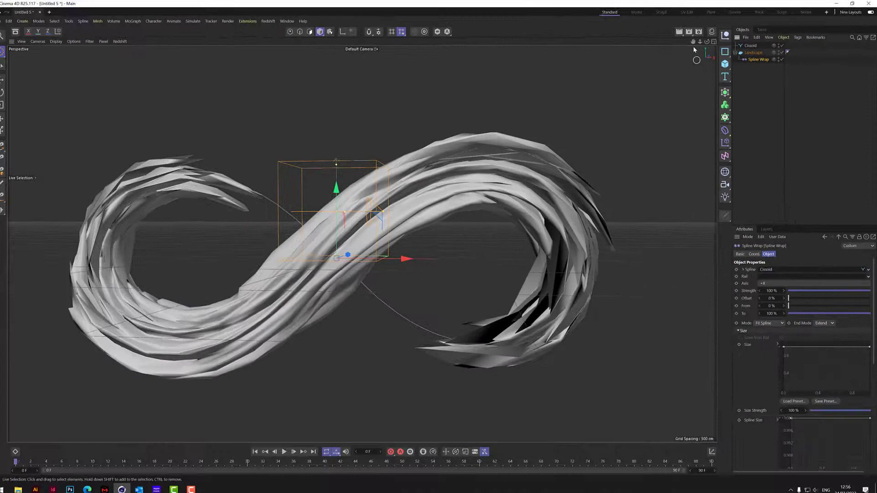
{"action": "left_click_drag", "start_coordinate": [366, 242], "coordinate": [367, 242], "text": "alt"}
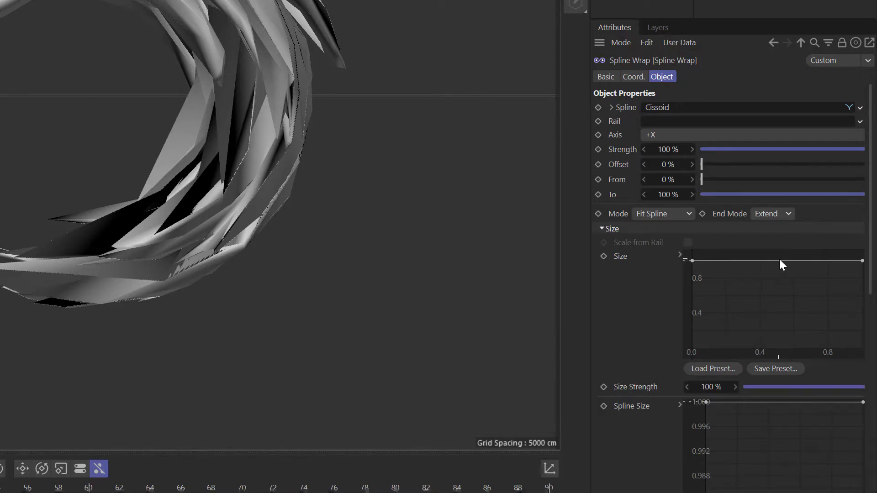
Shape the Spline Wrap Size curve into a bell tapering both ends.
{"action": "left_click", "coordinate": [777, 261], "text": "ctrl"}
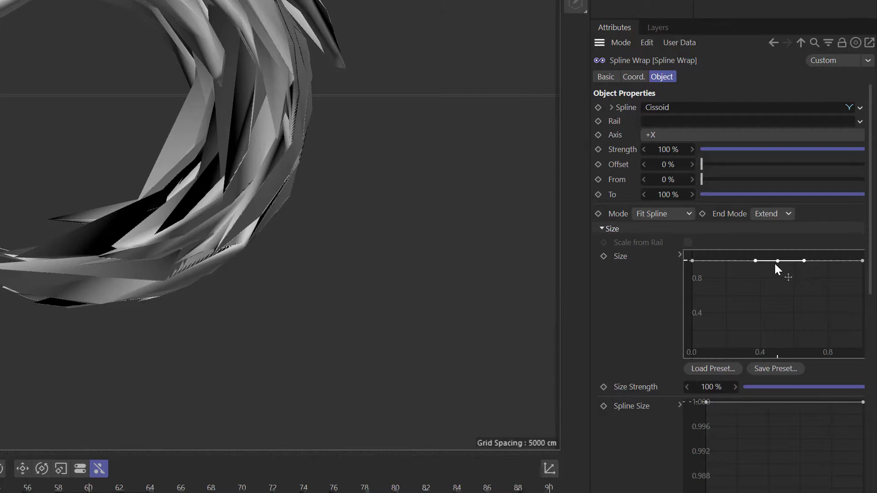
{"action": "left_click", "coordinate": [692, 261]}
{"action": "left_click_drag", "start_coordinate": [863, 262], "coordinate": [864, 348]}
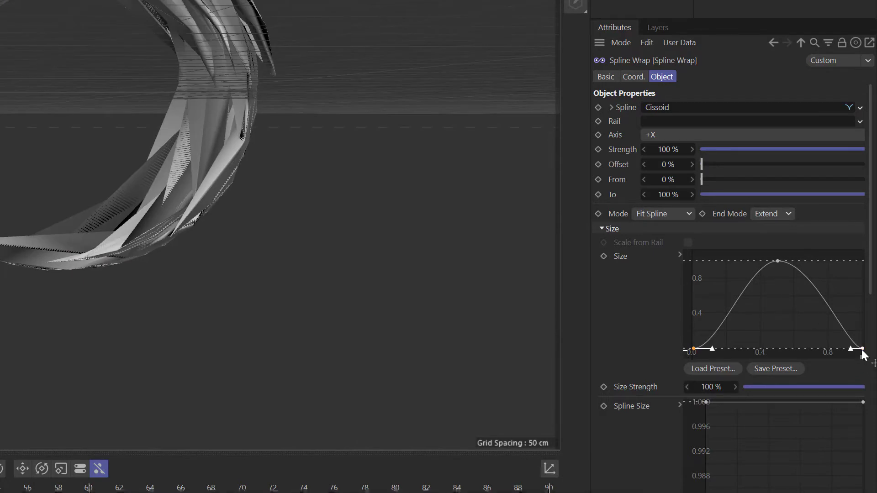
{"action": "mouse_move", "coordinate": [863, 350]}
{"action": "left_mouse_down"}
{"action": "mouse_move", "coordinate": [856, 261]}
{"action": "mouse_move", "coordinate": [856, 347]}
{"action": "left_mouse_up"}
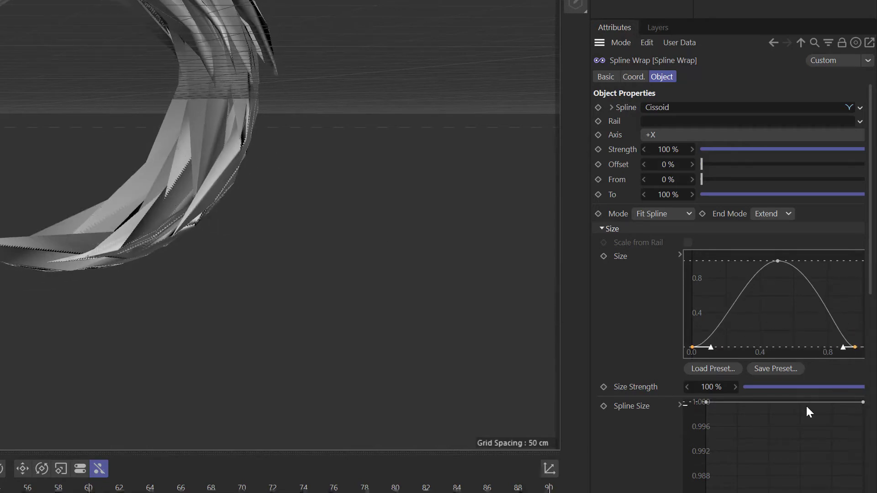
Add a midpoint to the Spline Size graph and pull its endpoints down.
{"action": "left_click", "coordinate": [792, 401], "text": "ctrl"}
{"action": "scroll", "coordinate": [793, 401], "scroll_direction": "down", "scroll_amount": 1}
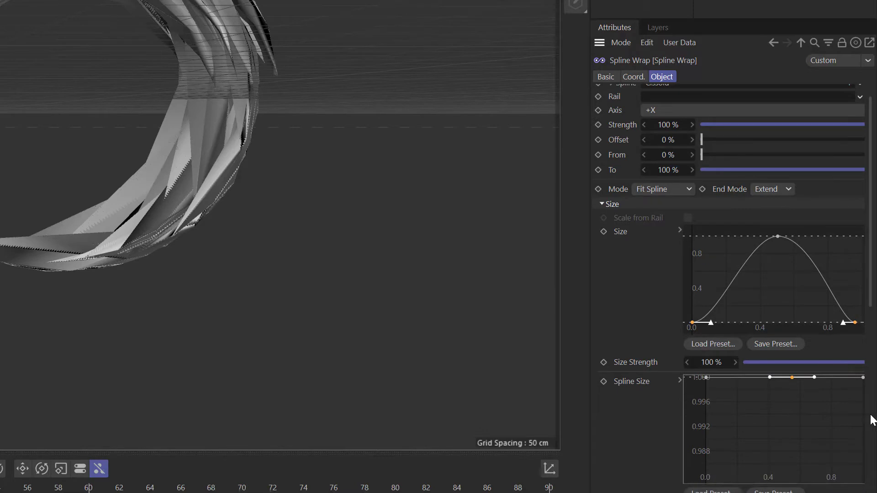
{"action": "left_click", "coordinate": [863, 378]}
{"action": "left_click_drag", "start_coordinate": [706, 377], "coordinate": [712, 476]}
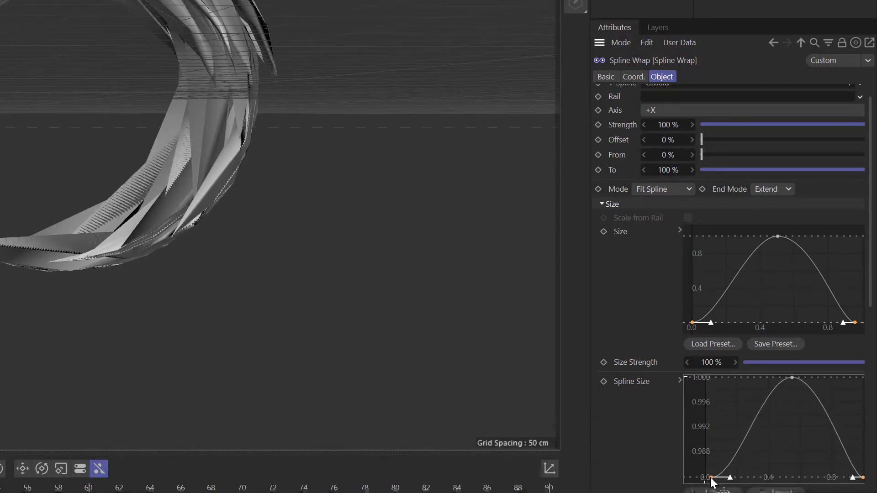
{"action": "scroll", "coordinate": [872, 291], "scroll_direction": "down", "scroll_amount": 5}
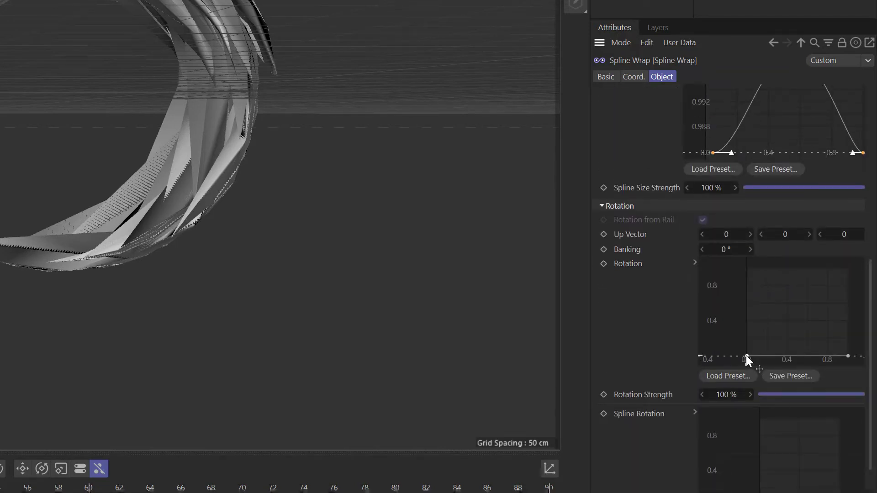
Shape the Rotation curve to start high and fall toward zero.
{"action": "mouse_move", "coordinate": [747, 356]}
{"action": "left_mouse_down"}
{"action": "mouse_move", "coordinate": [737, 296]}
{"action": "mouse_move", "coordinate": [737, 333]}
{"action": "left_mouse_up"}
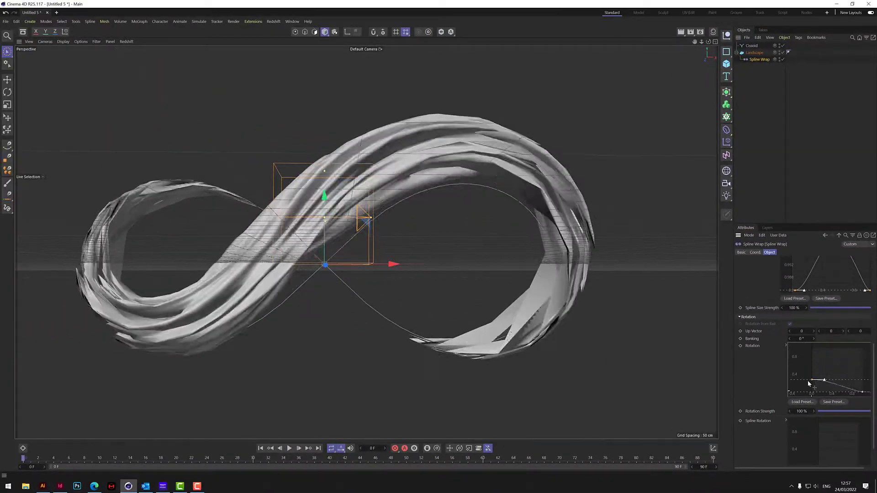
{"action": "left_click_drag", "start_coordinate": [809, 384], "coordinate": [789, 348]}
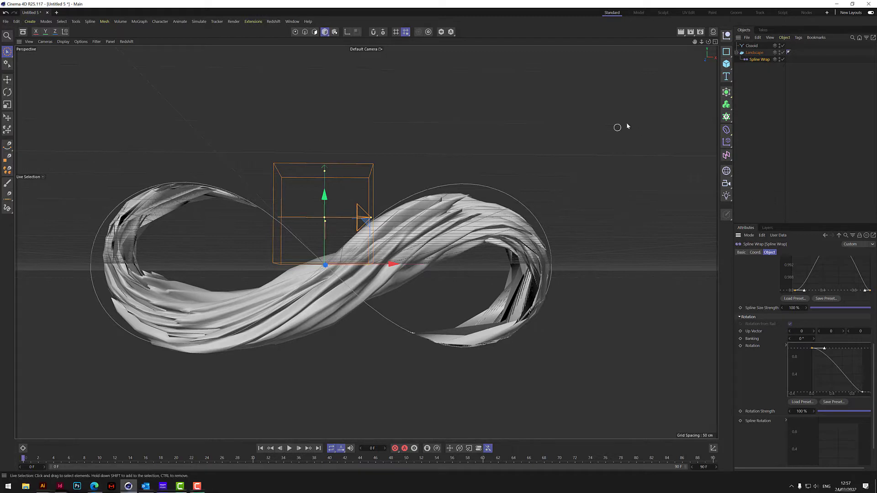
{"action": "mouse_move", "coordinate": [819, 360]}
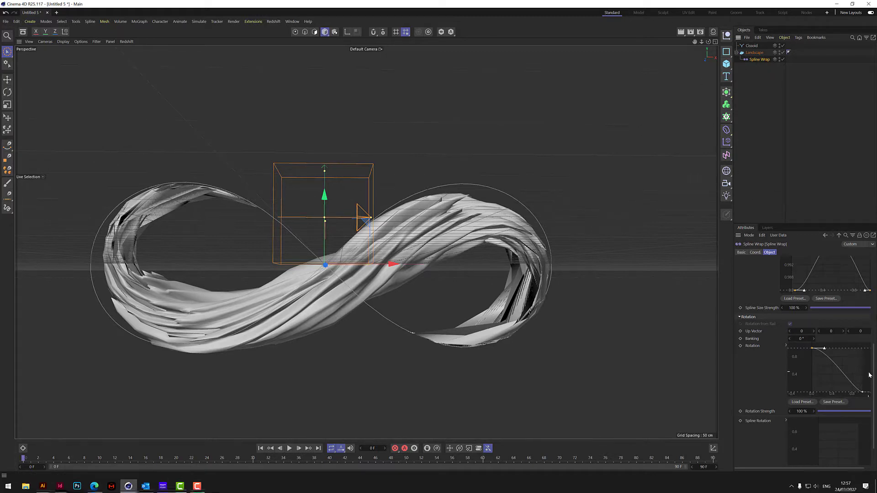
{"action": "scroll", "coordinate": [870, 375], "scroll_direction": "up", "scroll_amount": 5}
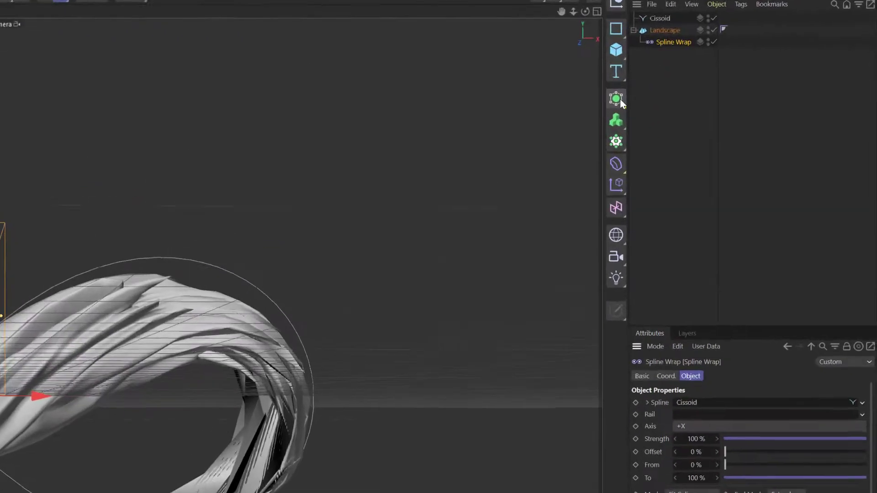
Nest the Landscape under a new Subdivision Surface, then reselect Spline Wrap.
{"action": "left_click", "coordinate": [727, 92]}
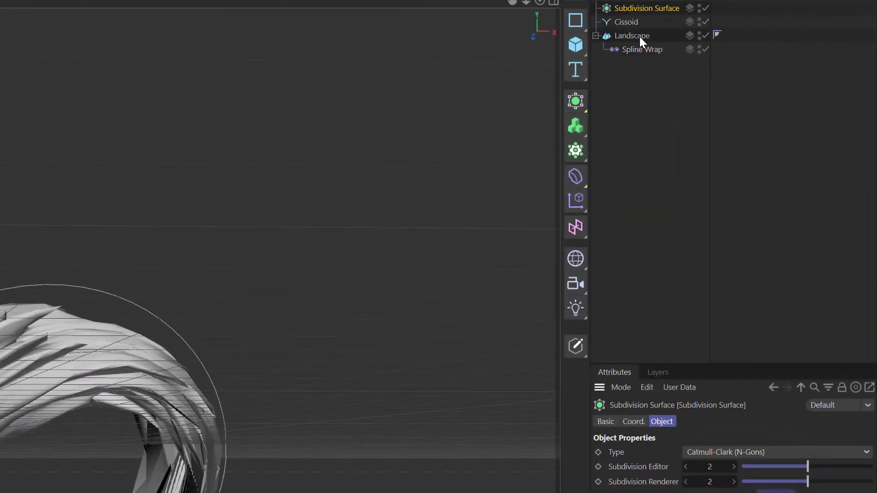
{"action": "left_click_drag", "start_coordinate": [640, 35], "coordinate": [644, 12]}
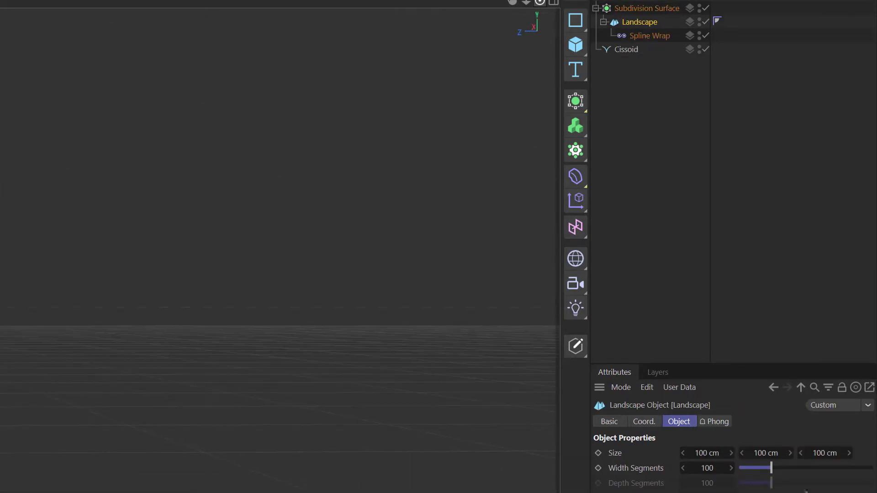
{"action": "left_click", "coordinate": [648, 38]}
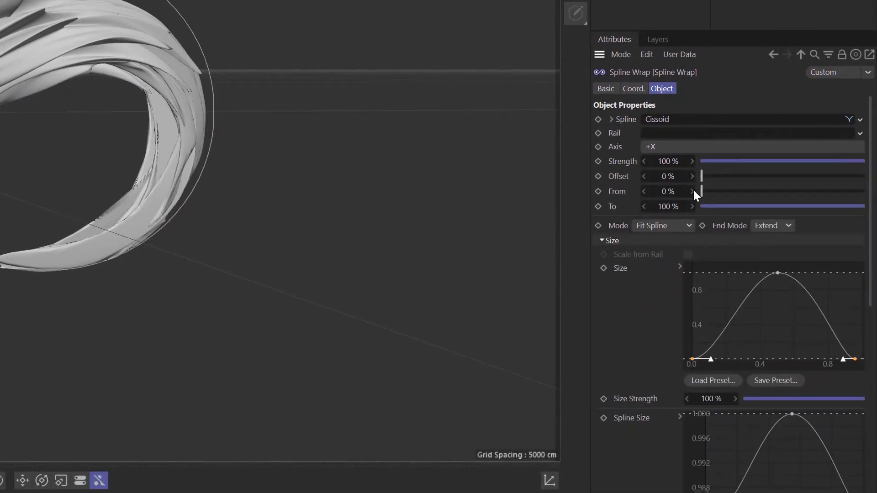
Try different Spline Wrap To and Size Strength values to preview stroke length and thickness.
{"action": "mouse_move", "coordinate": [865, 206]}
{"action": "left_mouse_down"}
{"action": "mouse_move", "coordinate": [745, 207]}
{"action": "mouse_move", "coordinate": [723, 225]}
{"action": "left_mouse_up"}
{"action": "left_click_drag", "start_coordinate": [865, 400], "coordinate": [756, 400]}
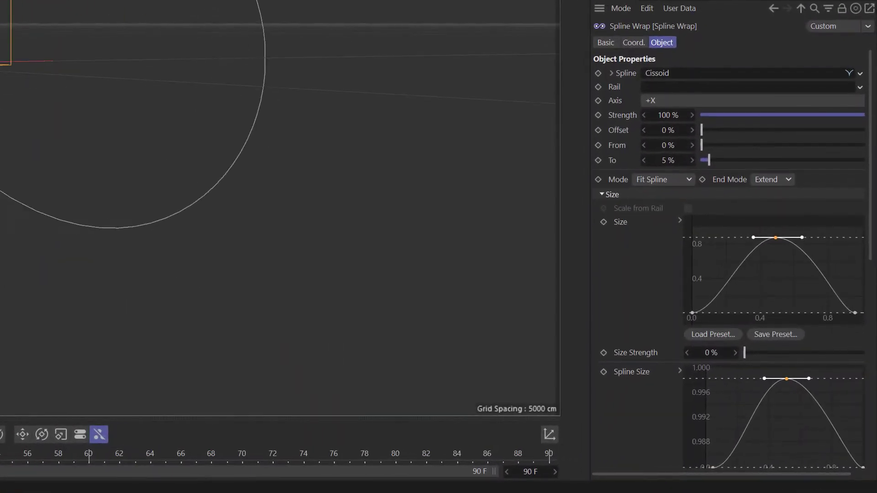
{"action": "left_click_drag", "start_coordinate": [745, 352], "coordinate": [783, 353]}
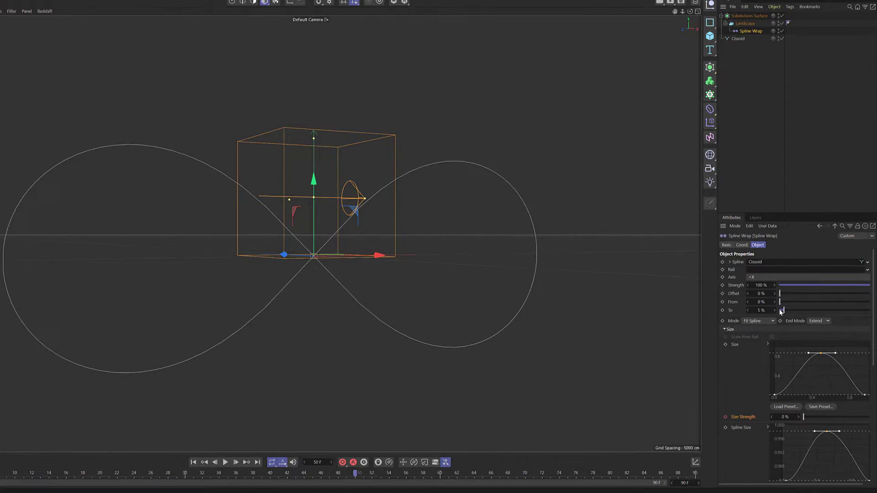
{"action": "left_click_drag", "start_coordinate": [794, 312], "coordinate": [865, 308]}
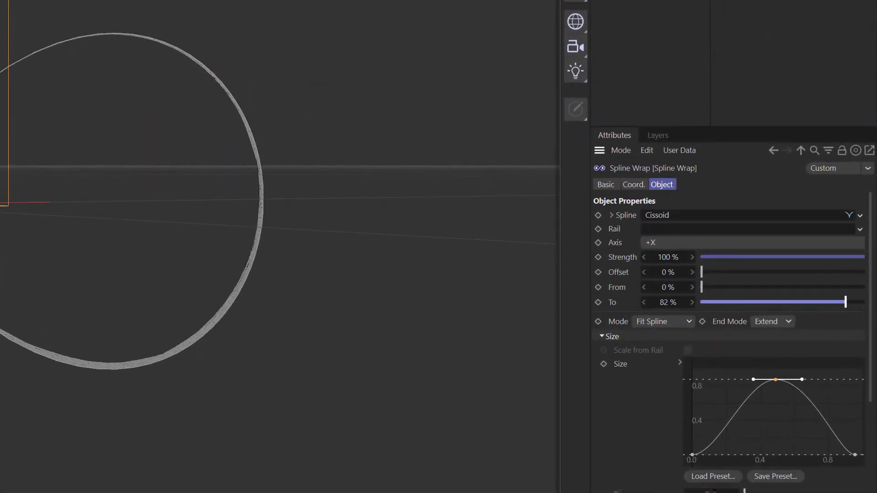
Keyframe To and Size Strength at 0% on frame 0, then To 99% and Size Strength 100% later.
{"action": "left_click", "coordinate": [701, 309]}
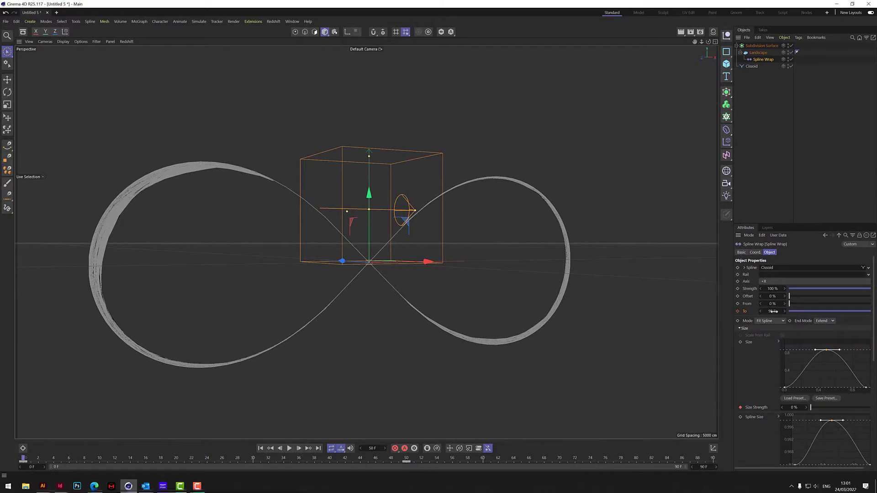
{"action": "left_click", "coordinate": [773, 311]}
{"action": "left_click", "coordinate": [739, 311]}
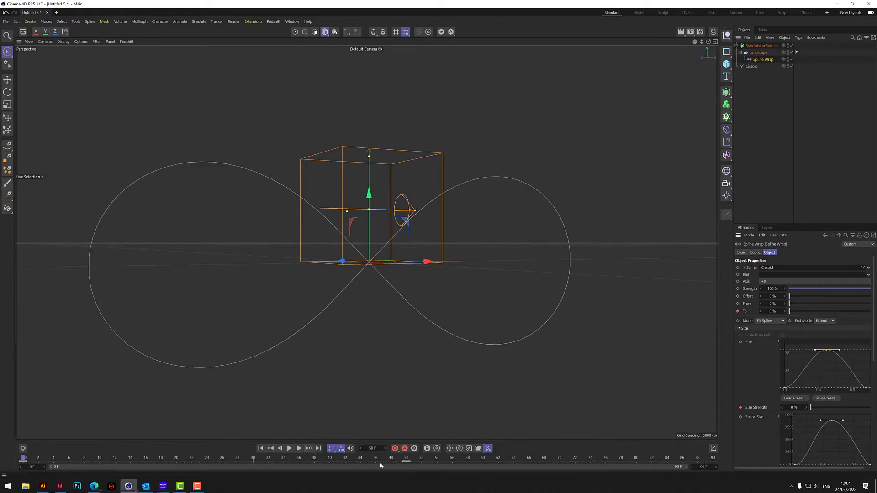
{"action": "left_click", "coordinate": [309, 449]}
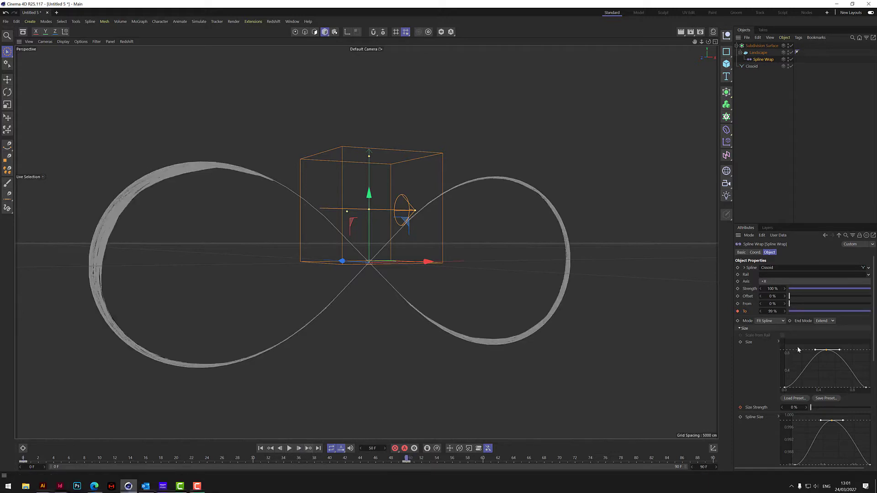
{"action": "left_click_drag", "start_coordinate": [812, 407], "coordinate": [865, 414]}
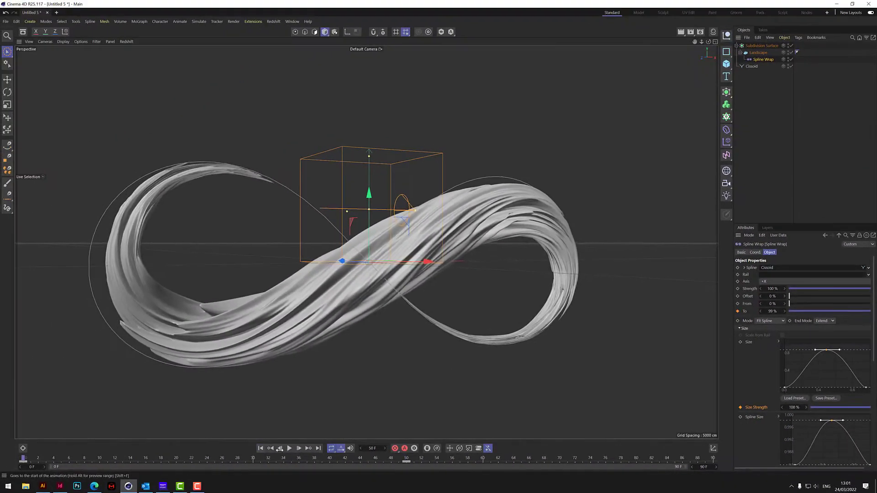
{"action": "left_click", "coordinate": [289, 449]}
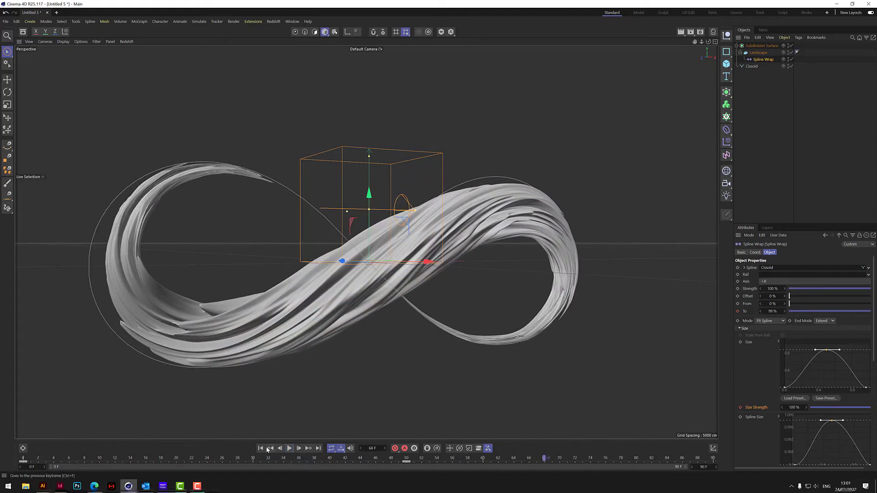
{"action": "left_click", "coordinate": [267, 450]}
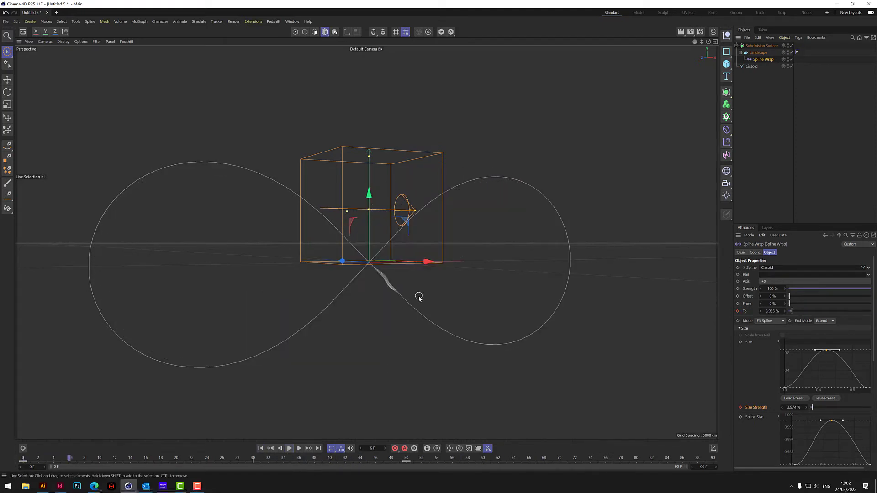
{"action": "right_click_drag", "start_coordinate": [387, 280], "coordinate": [711, 95], "text": "alt"}
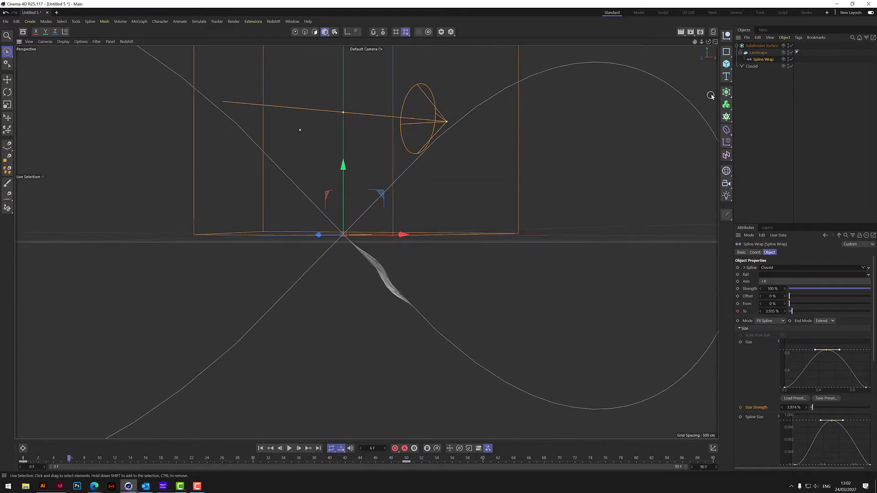
{"action": "left_click_drag", "start_coordinate": [711, 43], "coordinate": [409, 300]}
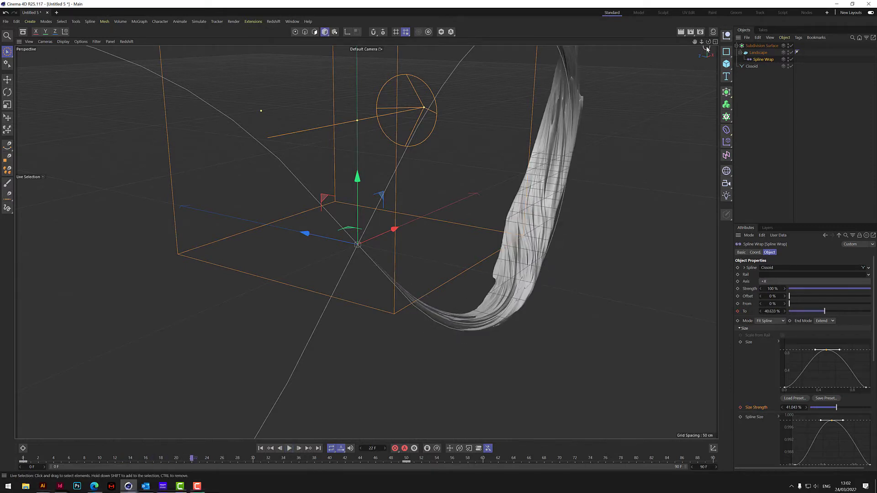
{"action": "left_click_drag", "start_coordinate": [702, 43], "coordinate": [659, 45]}
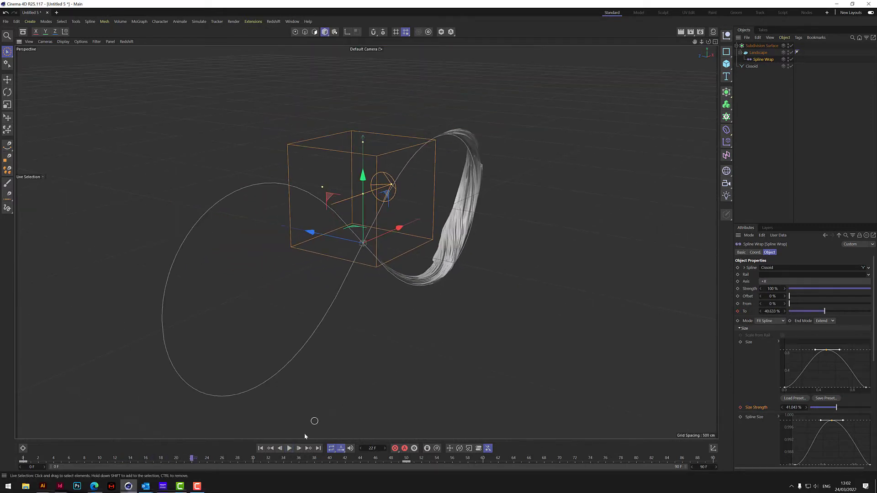
{"action": "left_click", "coordinate": [290, 449]}
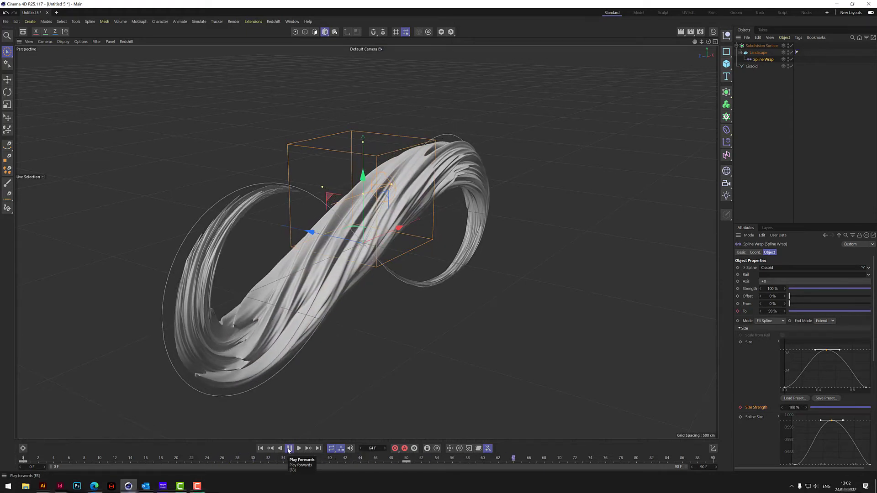
{"action": "scroll", "coordinate": [315, 175], "scroll_direction": "up", "scroll_amount": 2}
{"action": "scroll", "coordinate": [317, 175], "scroll_direction": "up", "scroll_amount": 4}
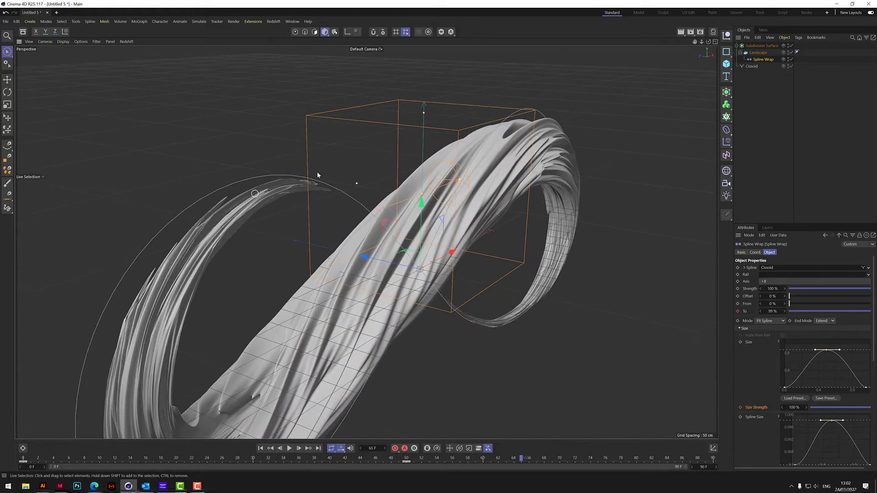
{"action": "left_click_drag", "start_coordinate": [708, 42], "coordinate": [603, 52]}
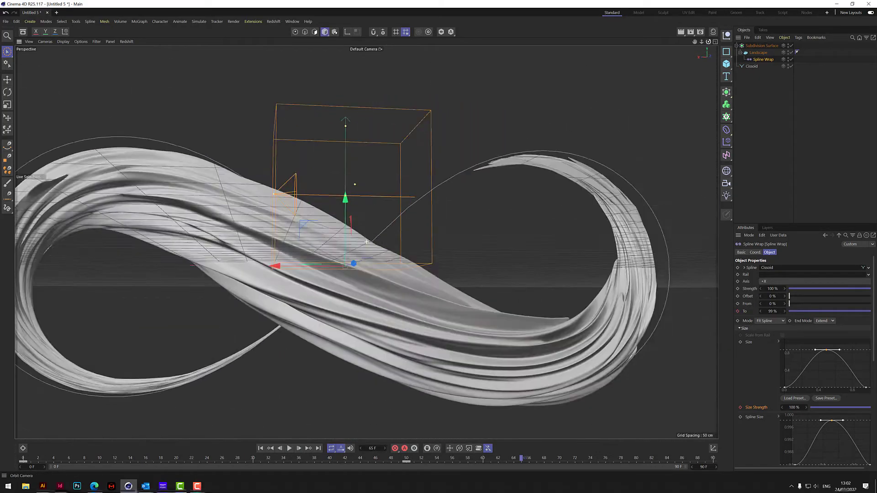
{"action": "left_click_drag", "start_coordinate": [708, 43], "coordinate": [708, 43]}
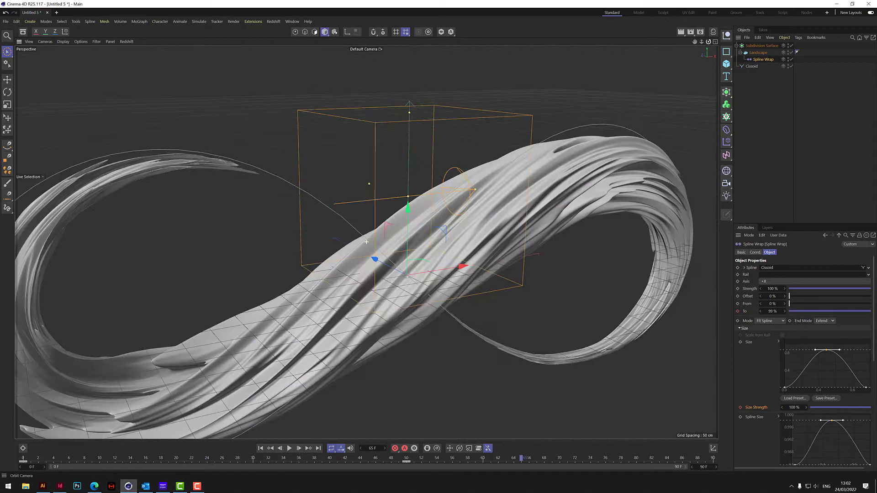
Create a new material with a Gradient shader as its colour texture.
{"action": "left_click", "coordinate": [722, 38]}
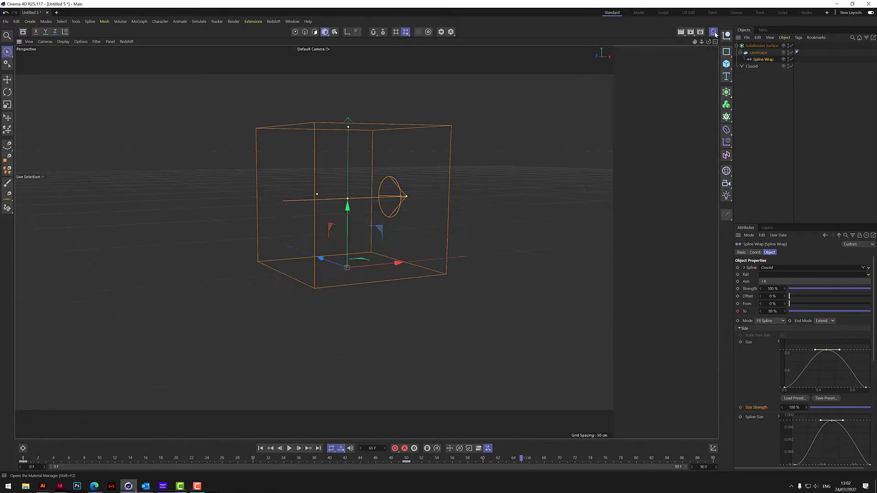
{"action": "left_click", "coordinate": [623, 52]}
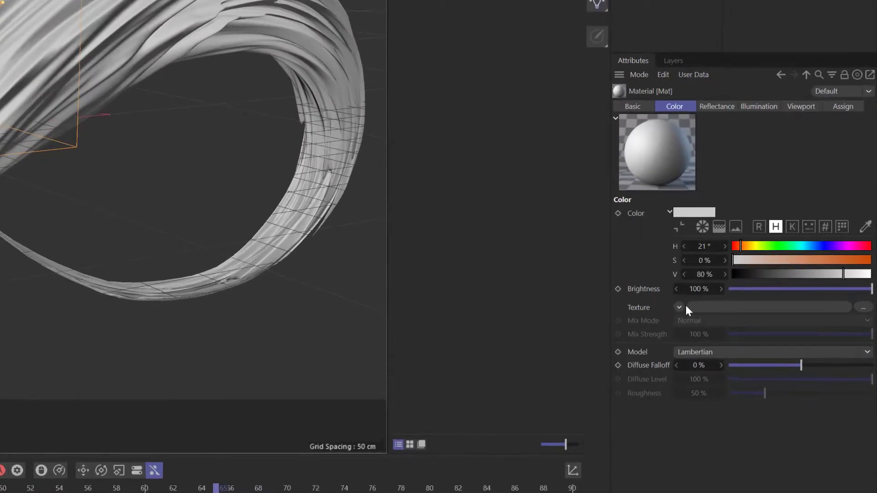
{"action": "left_click", "coordinate": [663, 299]}
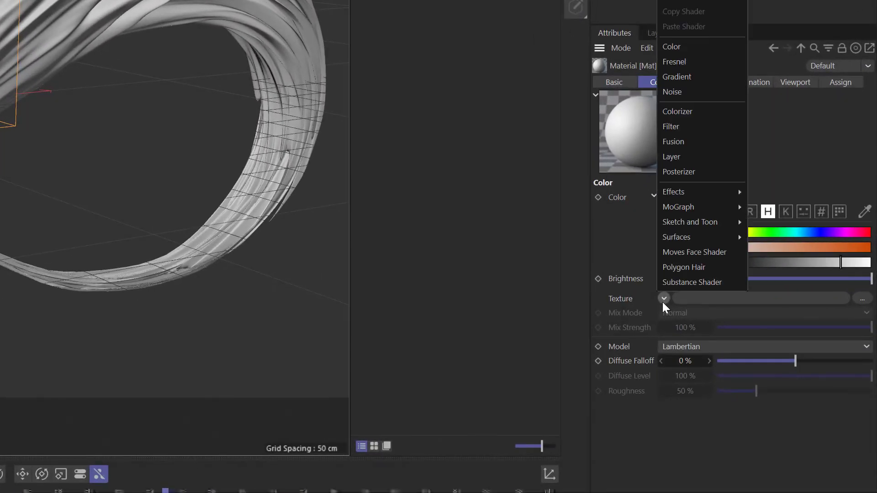
{"action": "left_click", "coordinate": [682, 77]}
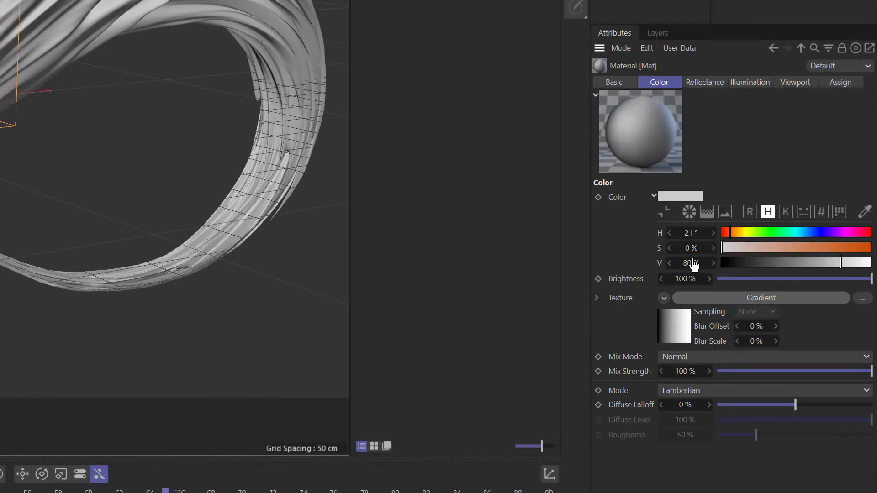
{"action": "left_click", "coordinate": [778, 299]}
Set the gradient's right knot to saturated yellow-green.
{"action": "double_click", "coordinate": [864, 219]}
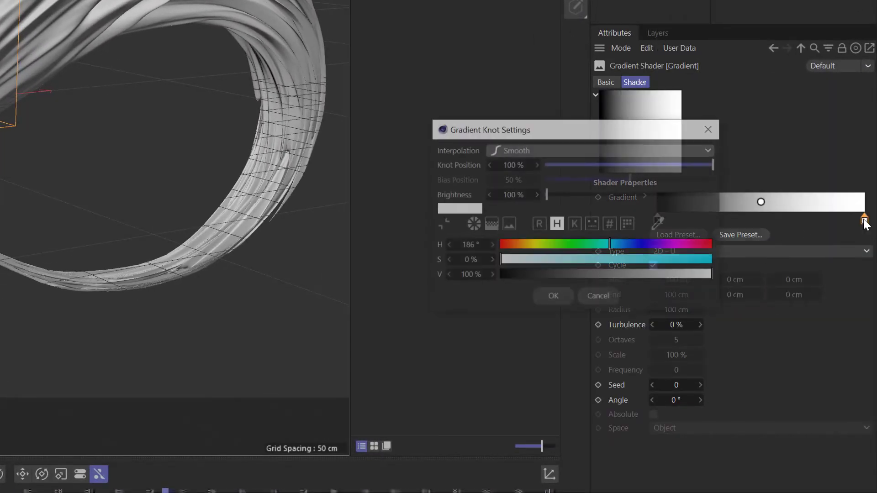
{"action": "left_click", "coordinate": [578, 244]}
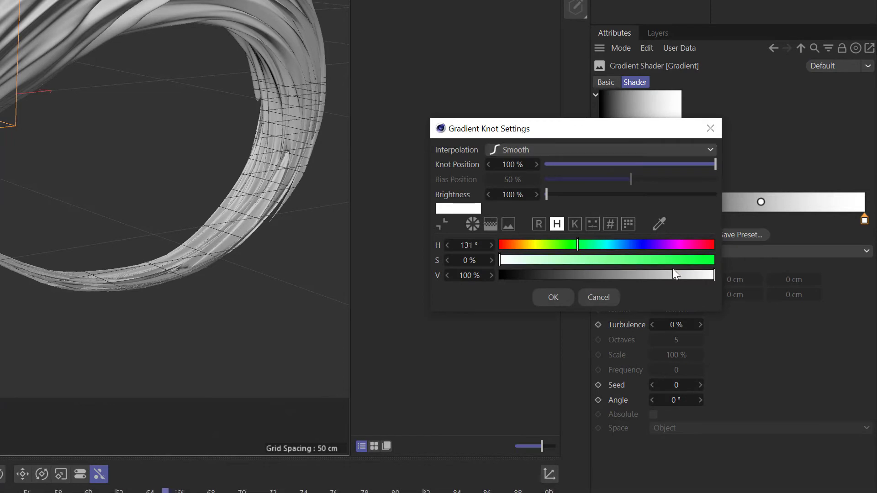
{"action": "left_click", "coordinate": [708, 261]}
{"action": "left_click_drag", "start_coordinate": [563, 245], "coordinate": [549, 244]}
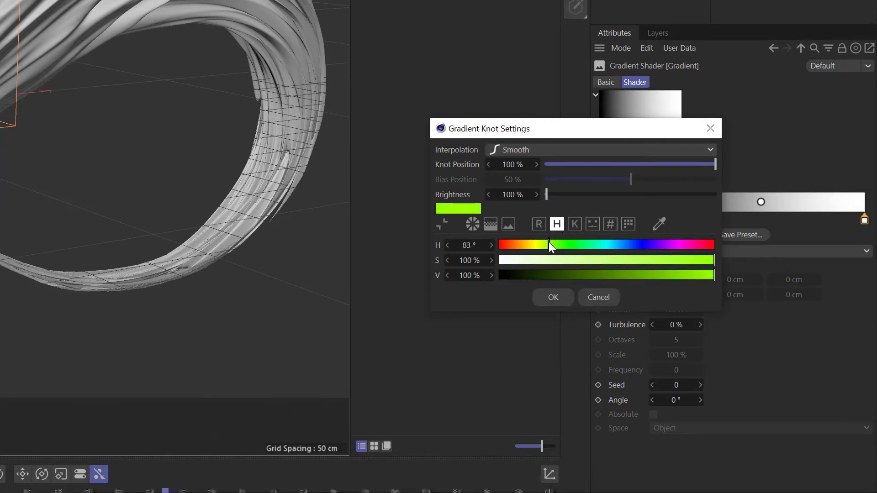
{"action": "left_click", "coordinate": [554, 297]}
Set the gradient's left knot to bright saturated cyan.
{"action": "double_click", "coordinate": [658, 221]}
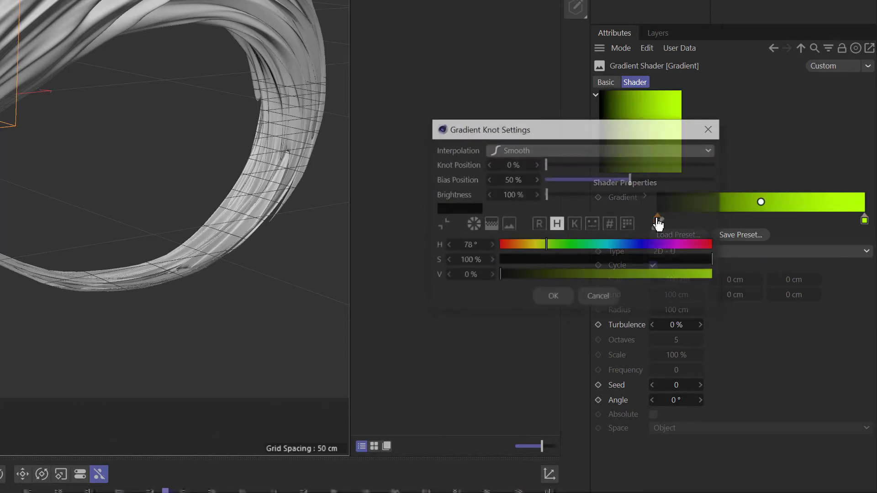
{"action": "left_click", "coordinate": [708, 261]}
{"action": "left_click_drag", "start_coordinate": [603, 245], "coordinate": [616, 244]}
{"action": "left_click", "coordinate": [703, 275]}
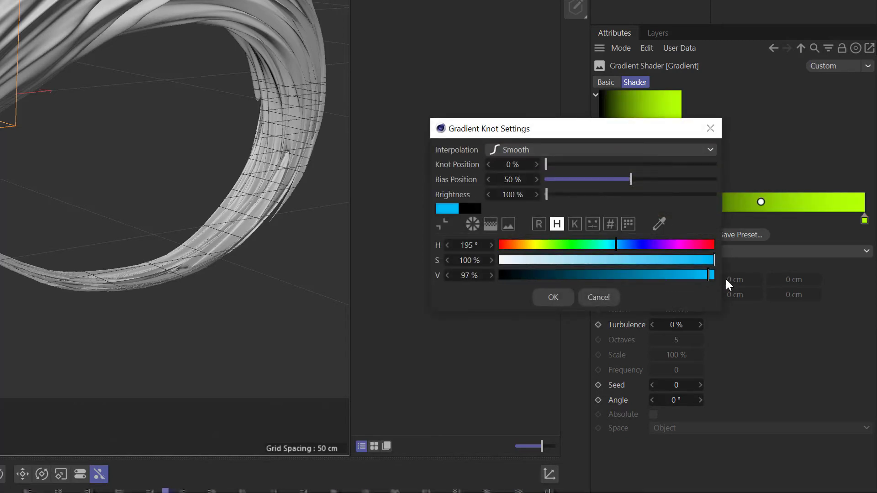
{"action": "left_click", "coordinate": [554, 297]}
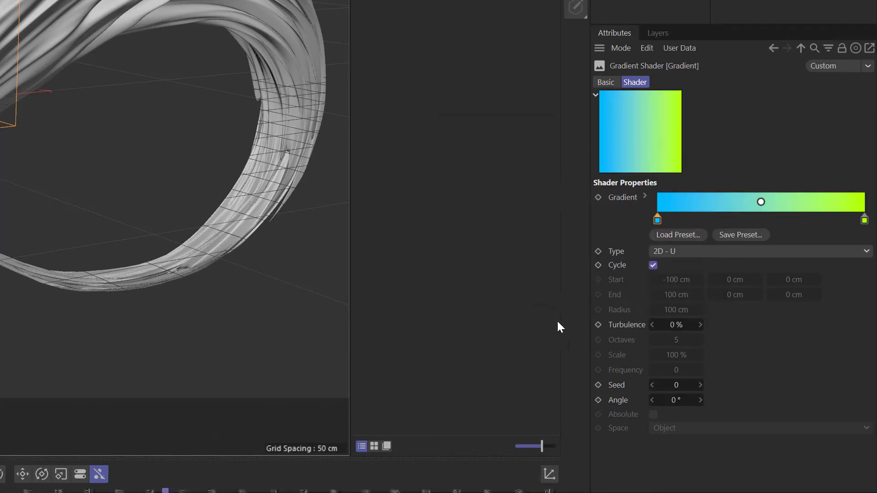
Set gradient turbulence to 80%, apply Mat to the Landscape, and replay the animation.
{"action": "left_click", "coordinate": [675, 324]}
{"action": "type", "text": "80"}
{"action": "key", "text": "Return"}
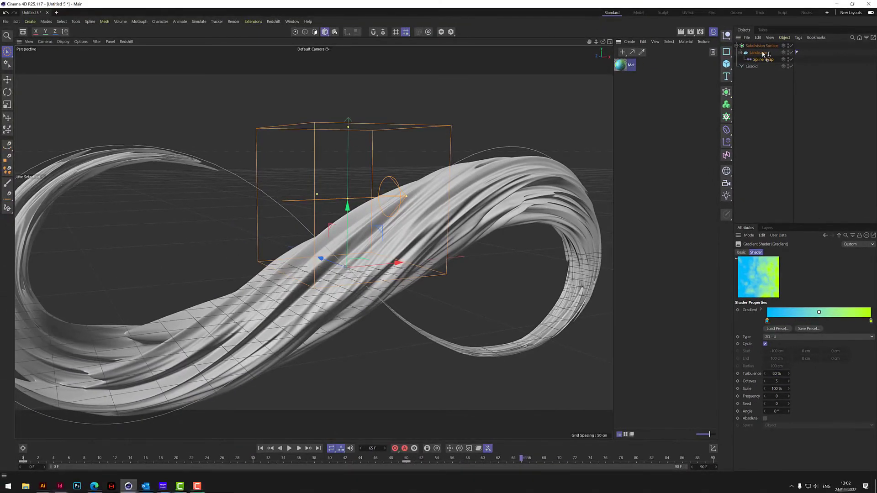
{"action": "left_click_drag", "start_coordinate": [763, 54], "coordinate": [763, 56]}
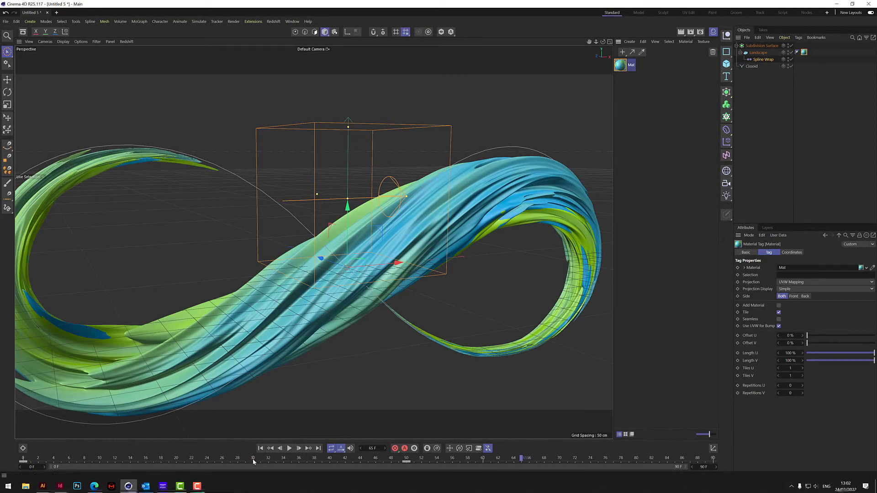
{"action": "left_click", "coordinate": [264, 451]}
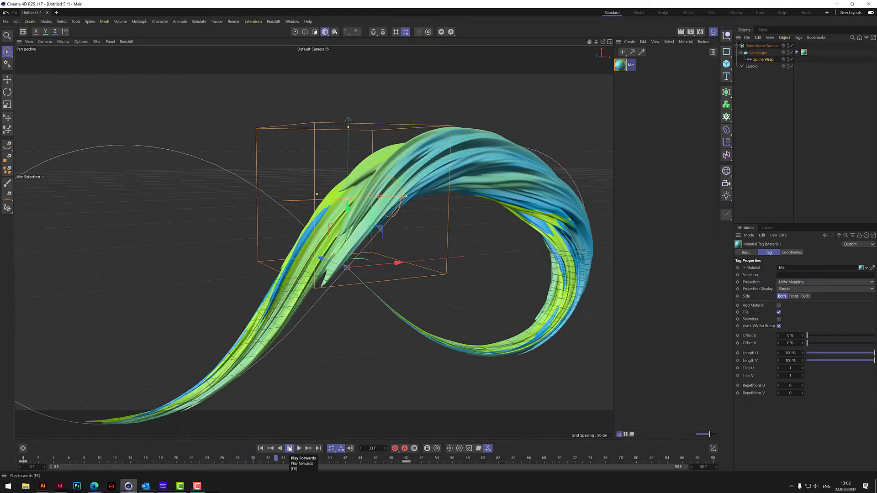
{"action": "key", "text": "F8"}
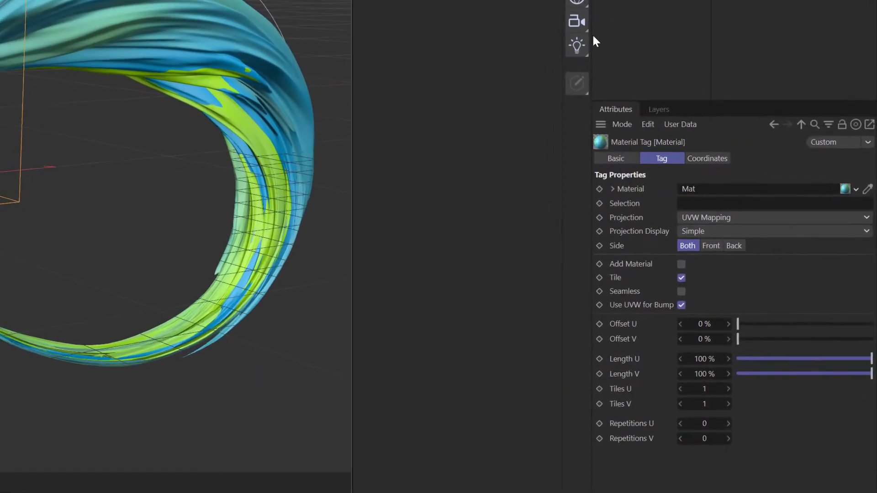
Add a Physical Sky with sky simulation off and the orange horizon knot removed.
{"action": "left_click", "coordinate": [728, 195]}
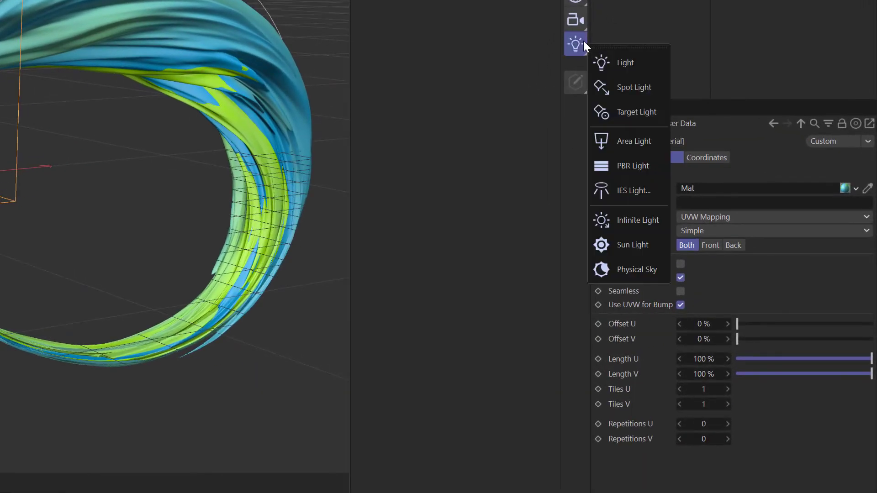
{"action": "left_click", "coordinate": [639, 265]}
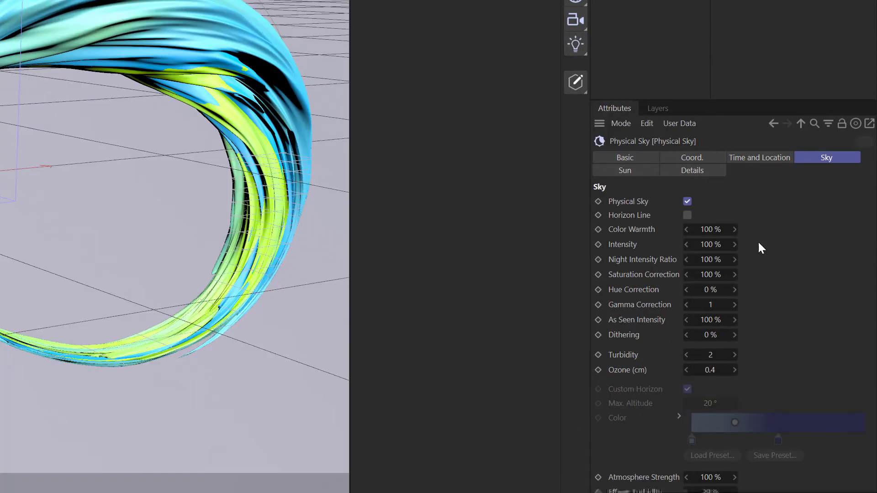
{"action": "left_click", "coordinate": [687, 202]}
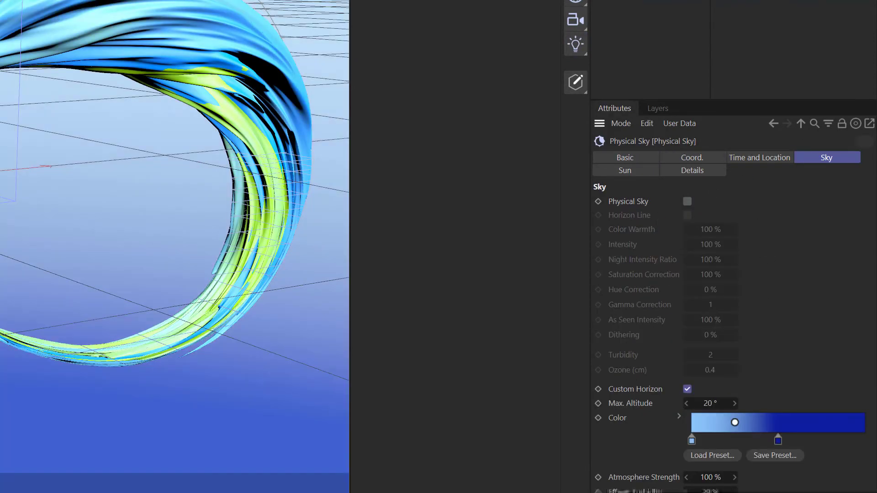
{"action": "left_click_drag", "start_coordinate": [703, 473], "coordinate": [456, 433]}
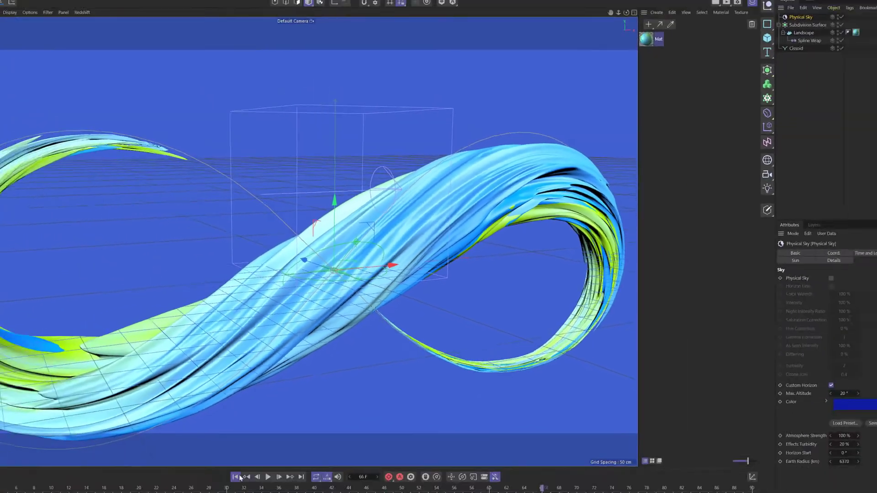
{"action": "left_click", "coordinate": [289, 449]}
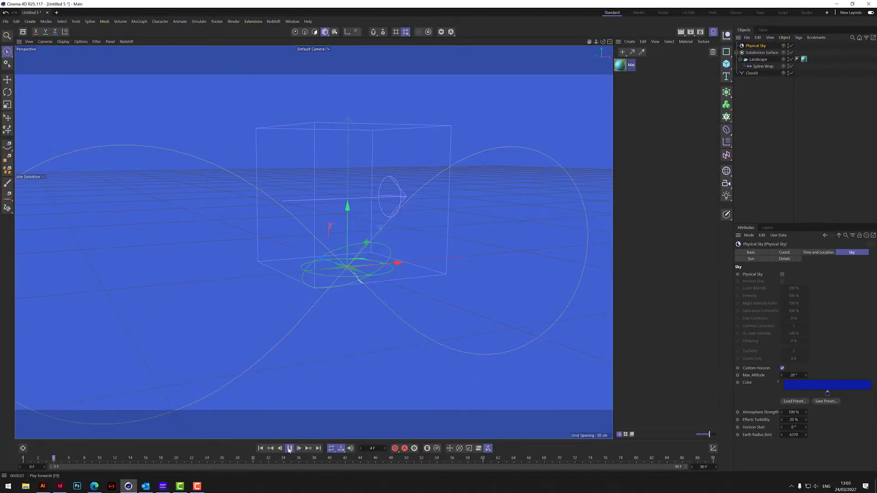
{"action": "left_click", "coordinate": [289, 449]}
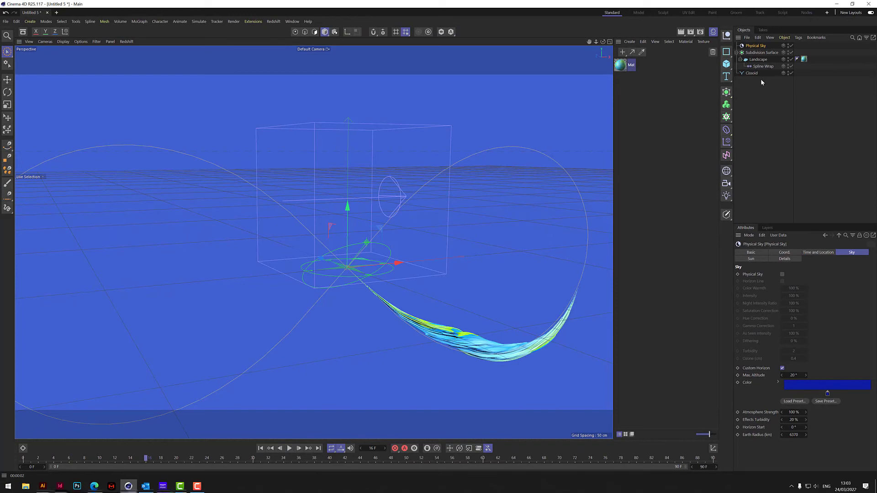
{"action": "left_click", "coordinate": [763, 67]}
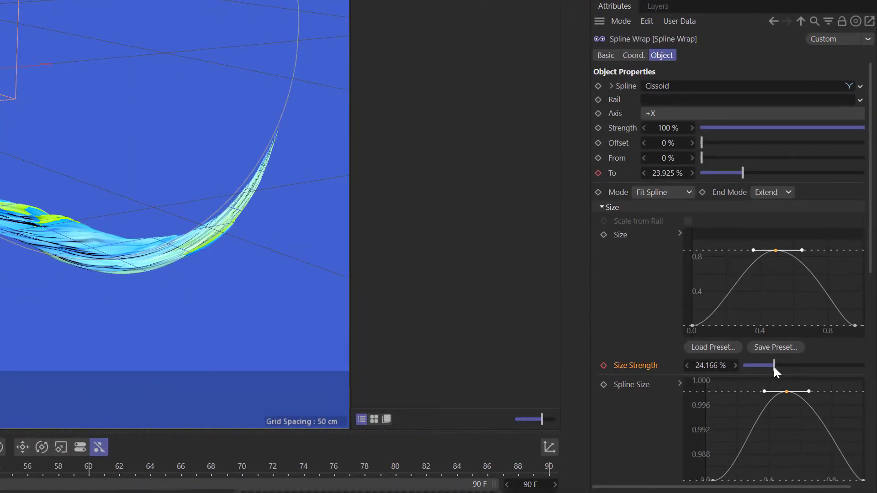
{"action": "mouse_move", "coordinate": [774, 367]}
{"action": "left_mouse_down"}
{"action": "mouse_move", "coordinate": [867, 366]}
{"action": "mouse_move", "coordinate": [670, 390]}
{"action": "left_mouse_up"}
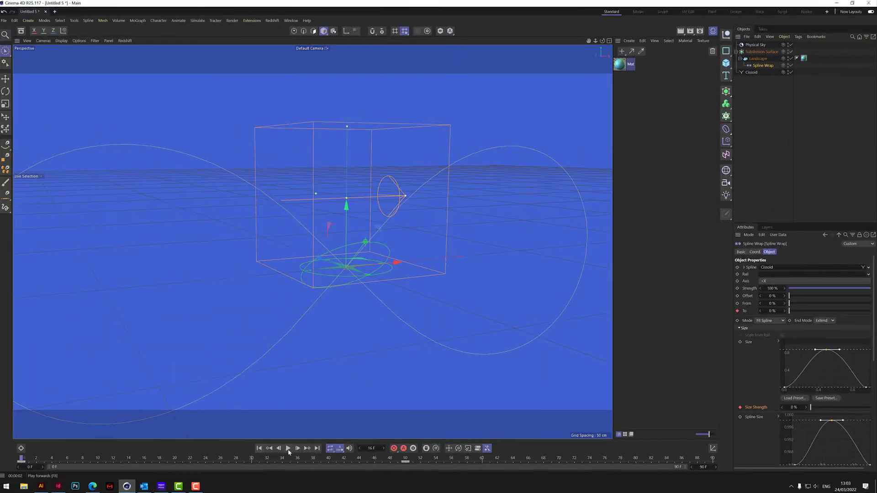
{"action": "left_click", "coordinate": [289, 450]}
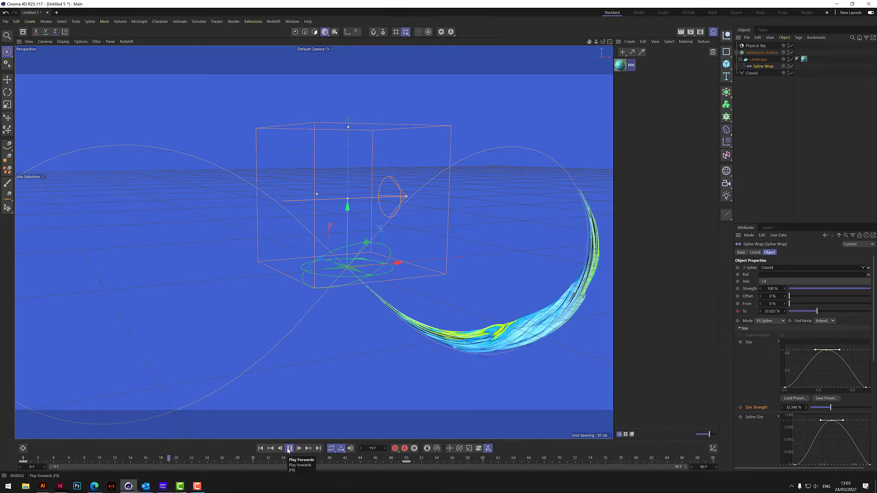
{"action": "left_click", "coordinate": [289, 450]}
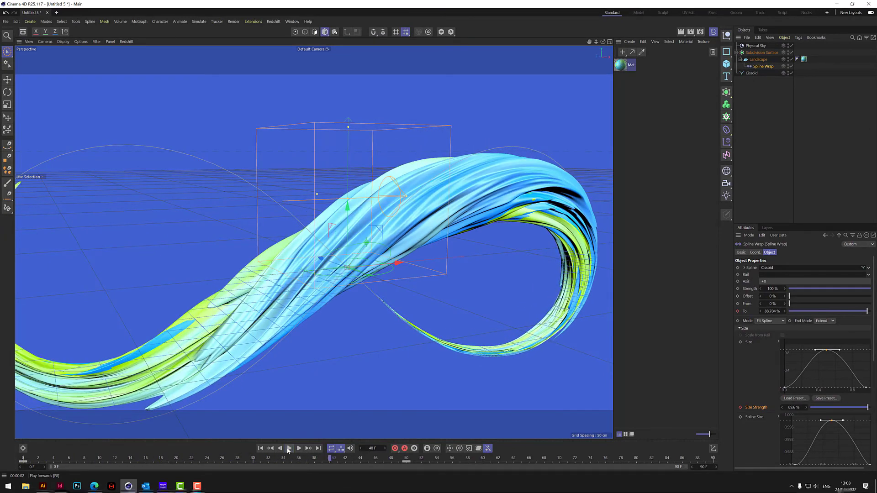